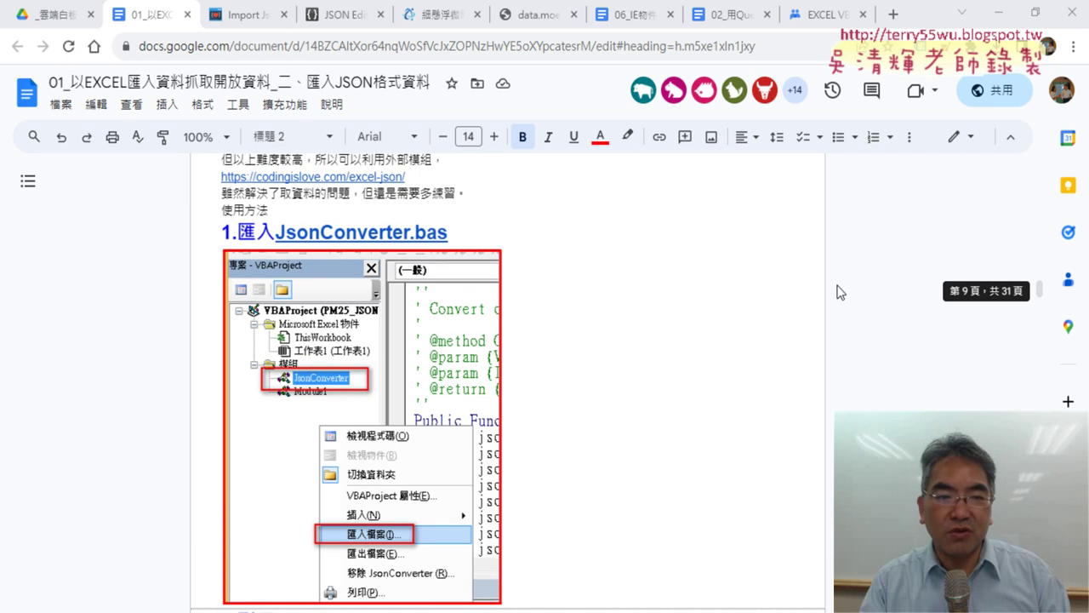
{"action": "scroll", "coordinate": [749, 292], "scroll_direction": "up", "scroll_amount": 2}
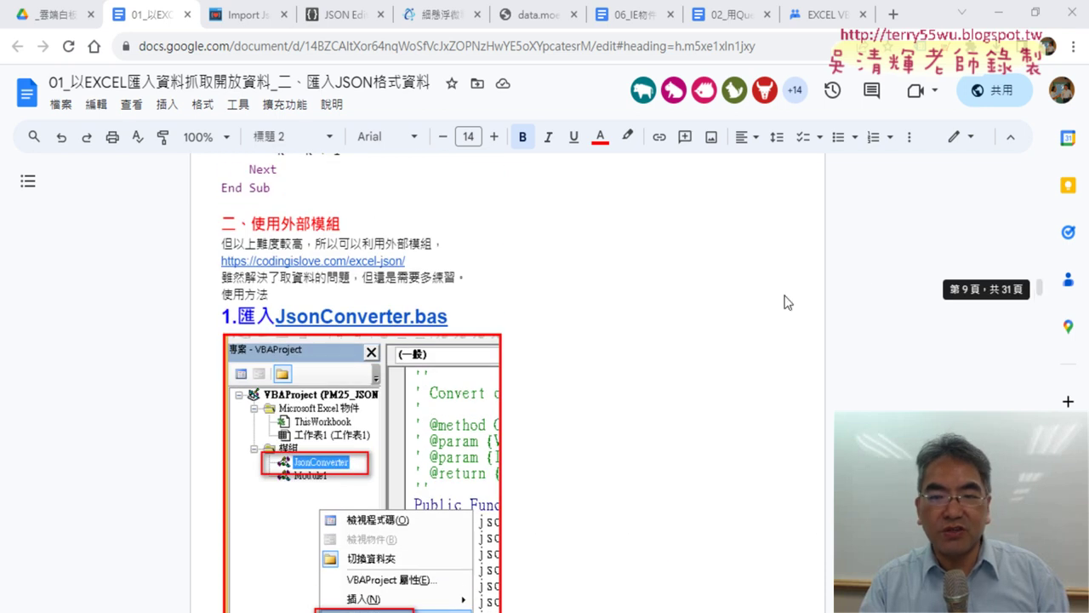
Scroll the tutorial notes and check the recently downloaded JsonConverter files in Chrome.
{"action": "scroll", "coordinate": [295, 233], "scroll_direction": "down", "scroll_amount": 2}
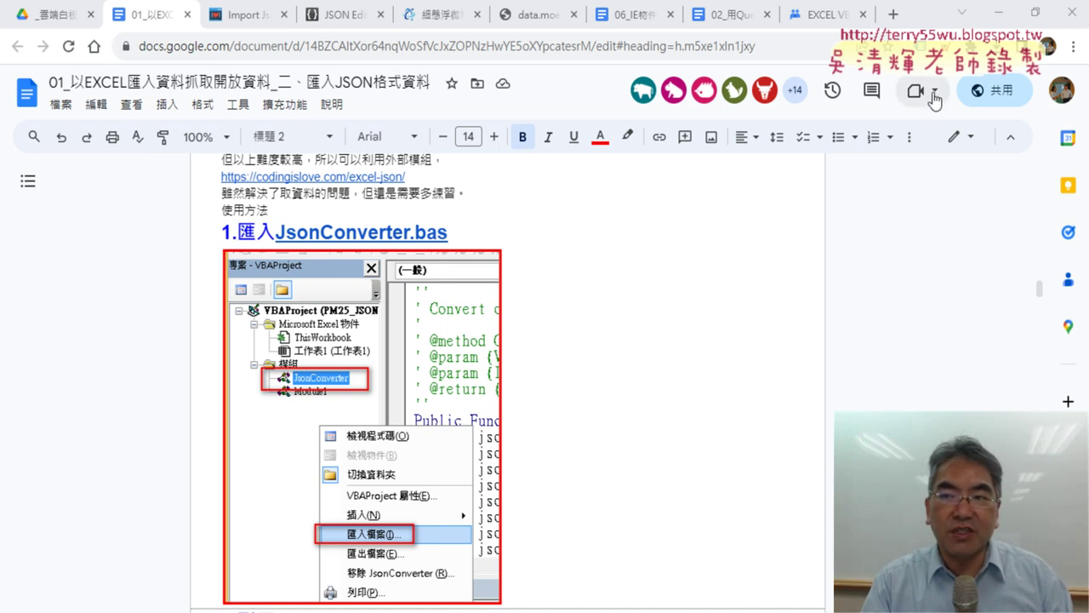
{"action": "left_click", "coordinate": [998, 56]}
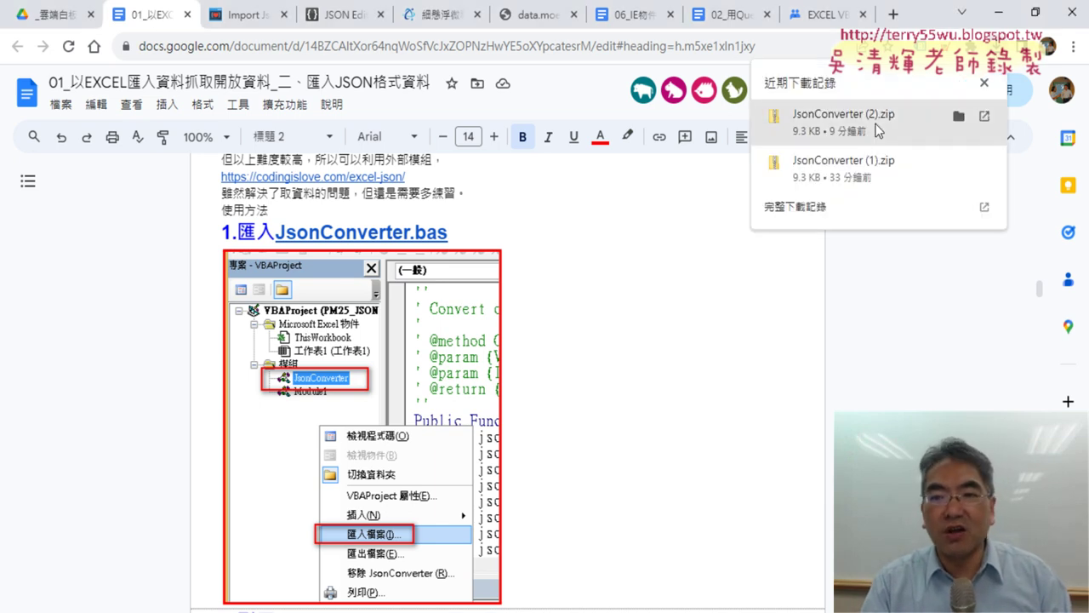
{"action": "left_click", "coordinate": [626, 300]}
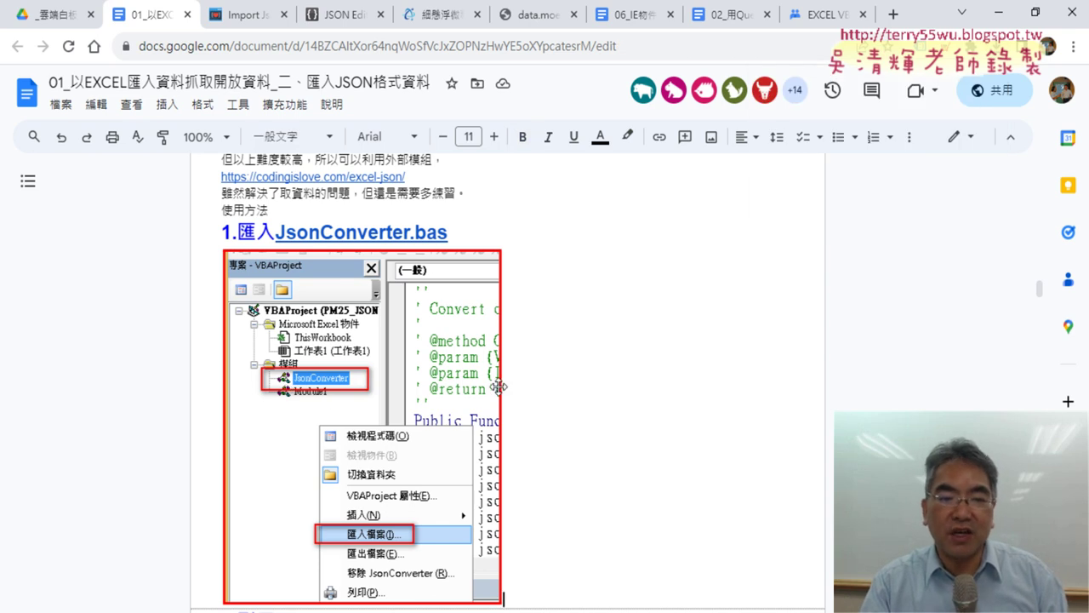
{"action": "scroll", "coordinate": [499, 387], "scroll_direction": "down", "scroll_amount": 5}
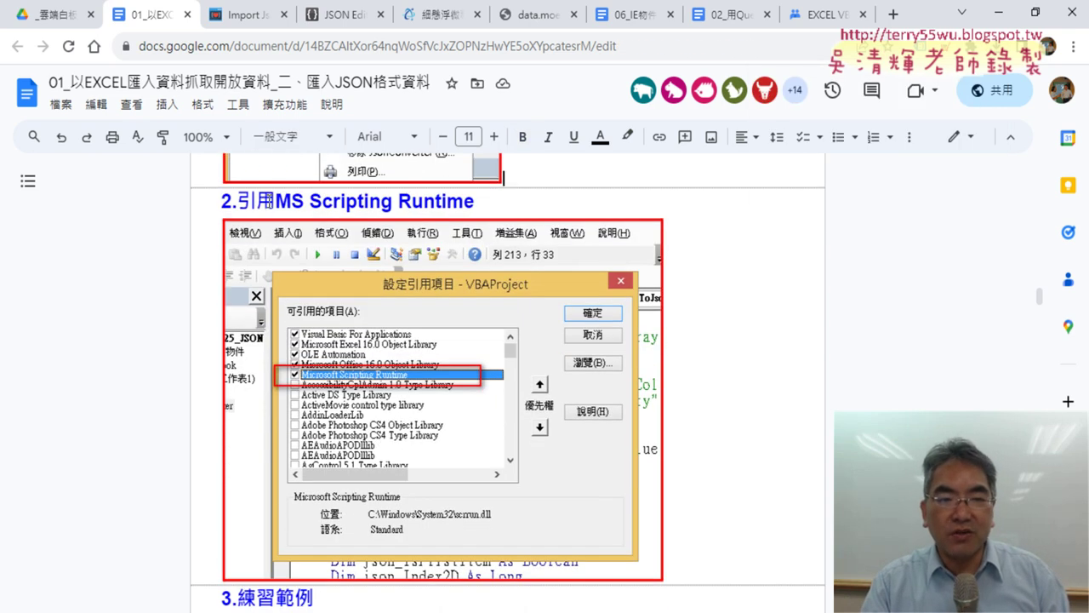
Highlight 'MS Scripting Runtime' in the heading, read further, and bring the VBA editor forward.
{"action": "left_click_drag", "start_coordinate": [274, 201], "coordinate": [492, 209]}
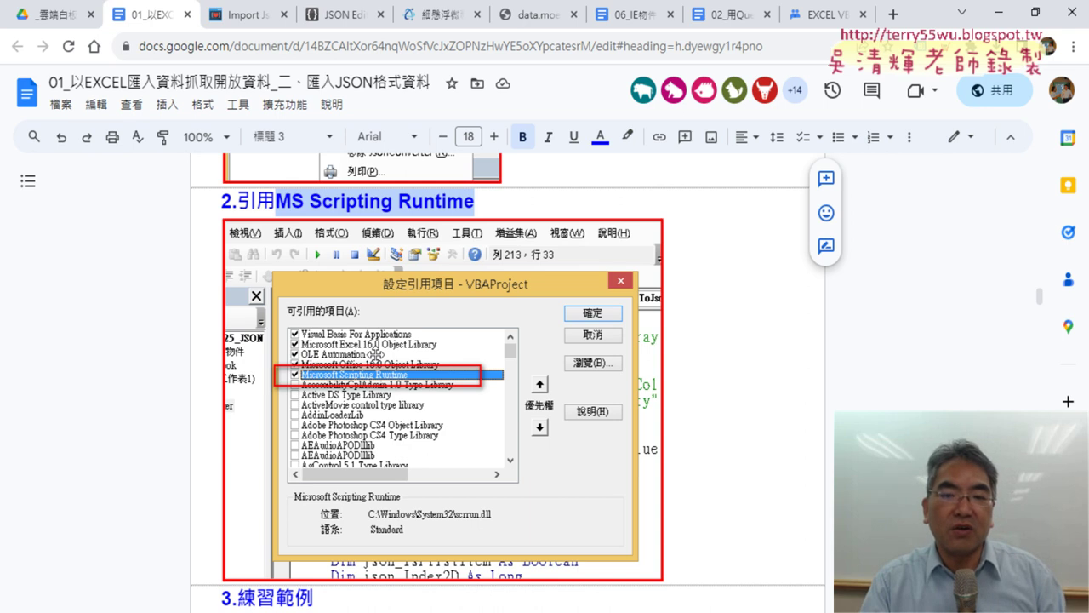
{"action": "scroll", "coordinate": [662, 383], "scroll_direction": "down", "scroll_amount": 2}
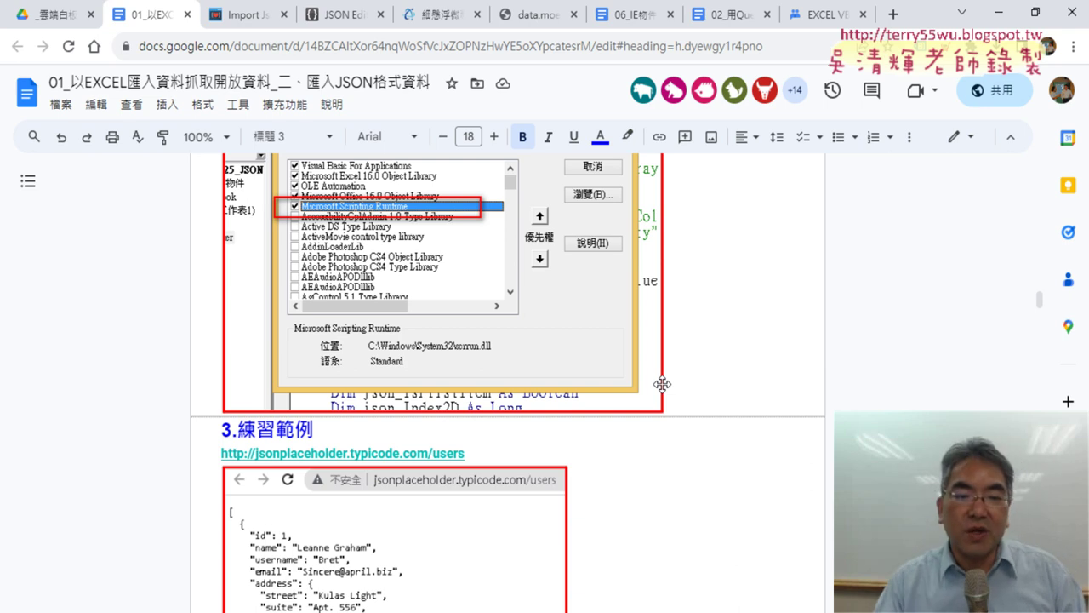
{"action": "scroll", "coordinate": [670, 492], "scroll_direction": "down", "scroll_amount": 2}
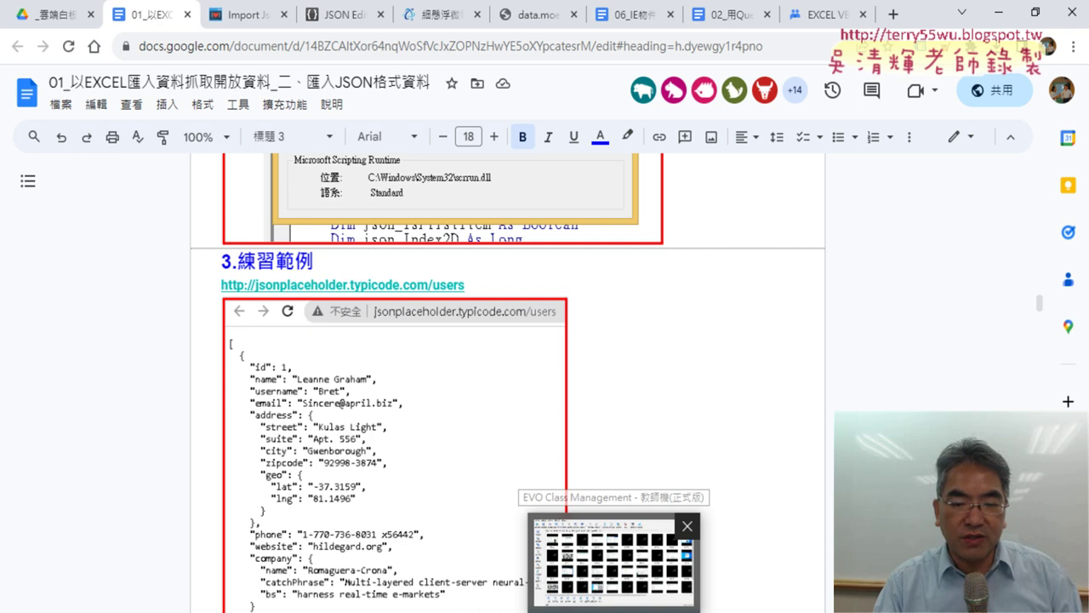
{"action": "left_click", "coordinate": [612, 553]}
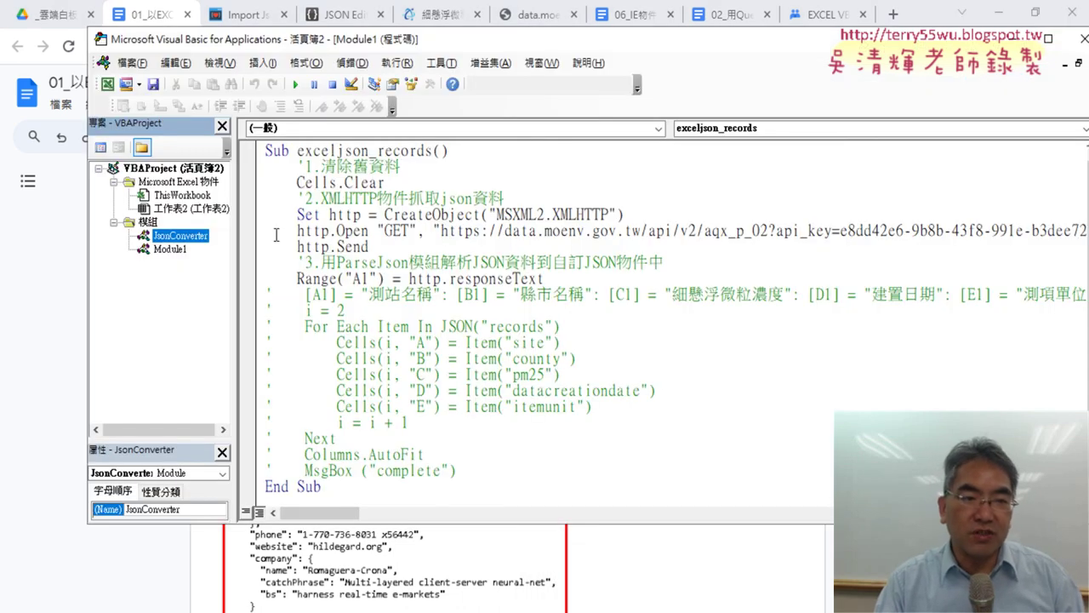
Check the project's library references, then run the macro to fetch the JSON data.
{"action": "left_click", "coordinate": [441, 63]}
{"action": "left_click", "coordinate": [485, 80]}
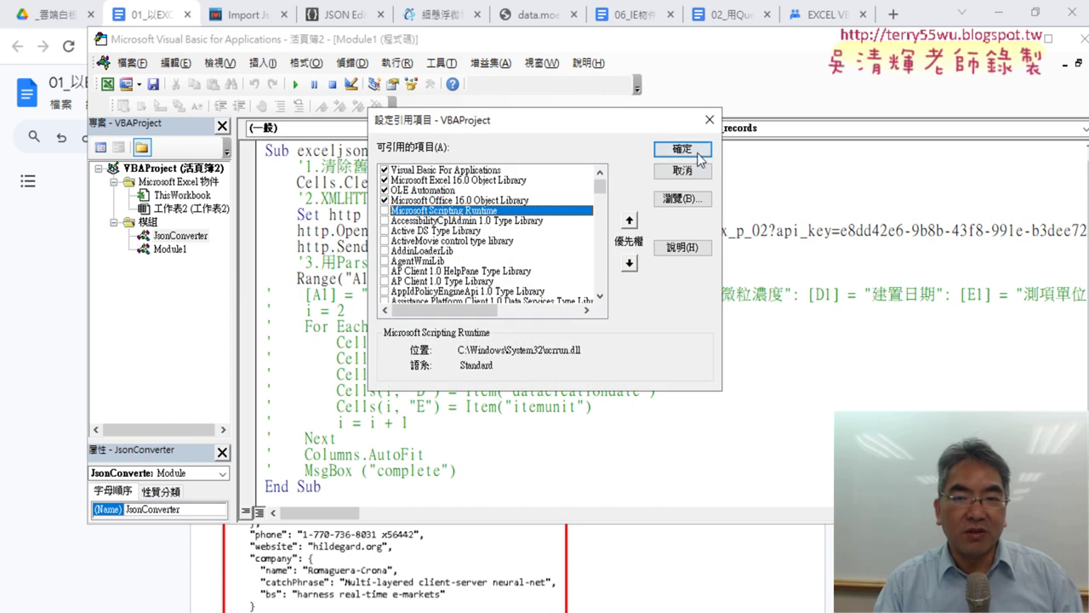
{"action": "left_click", "coordinate": [682, 149]}
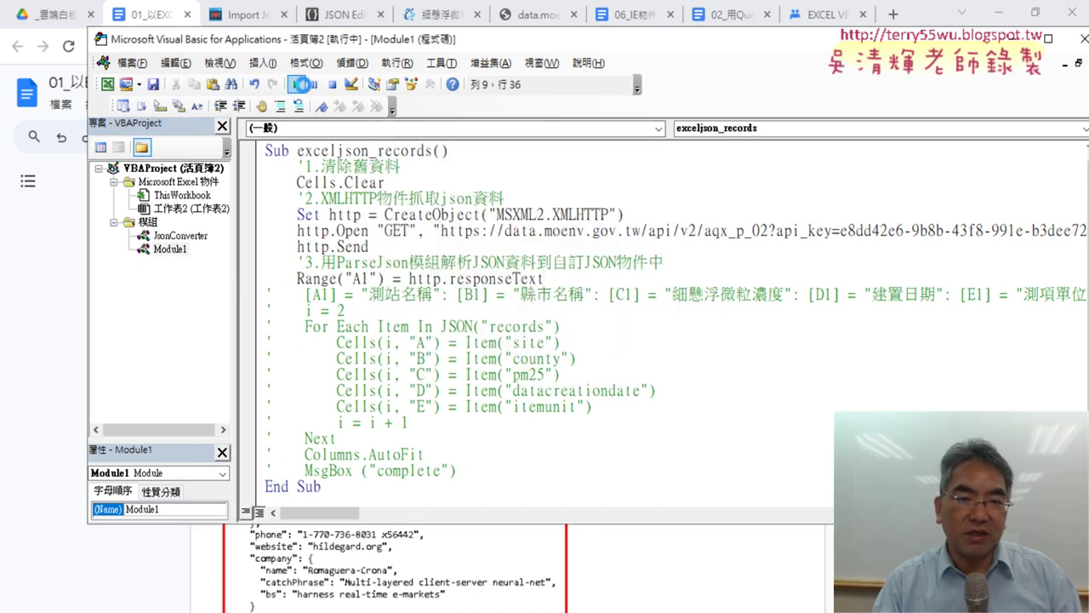
{"action": "left_click", "coordinate": [297, 85]}
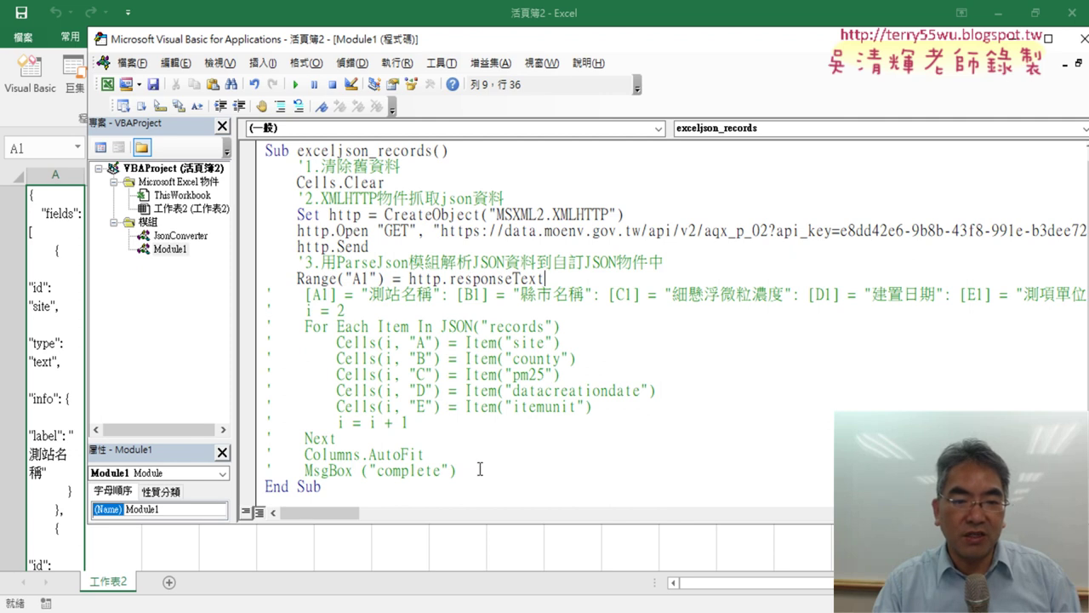
Restore the Set JSON = ParseJson(http.responseText) line and uncomment the records loop block.
{"action": "left_click_drag", "start_coordinate": [480, 469], "coordinate": [269, 294]}
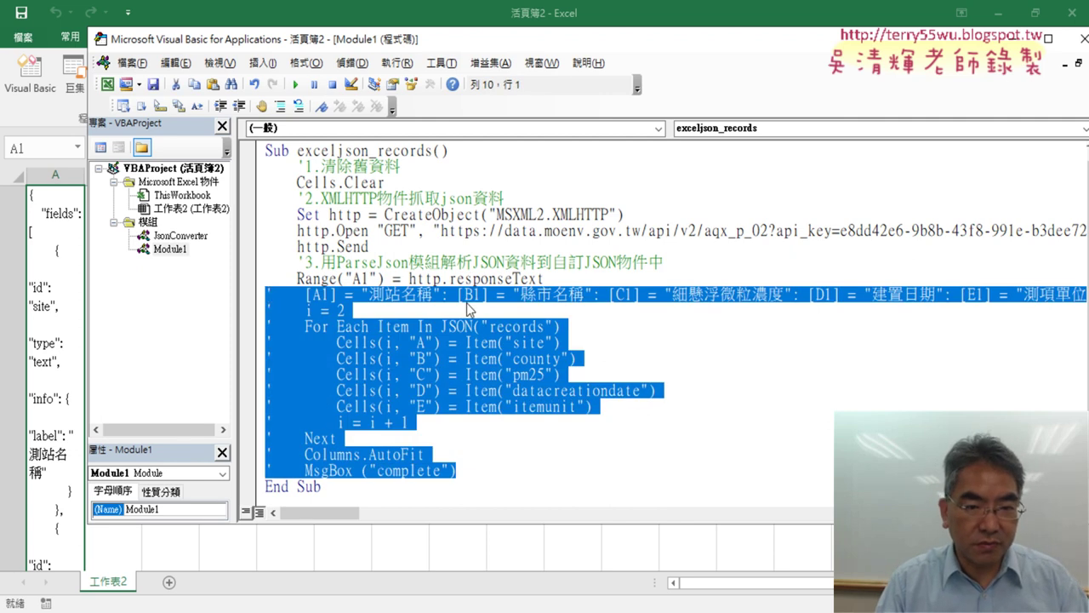
{"action": "key", "text": "Up"}
{"action": "key", "text": "End"}
{"action": "type", "text": ")"}
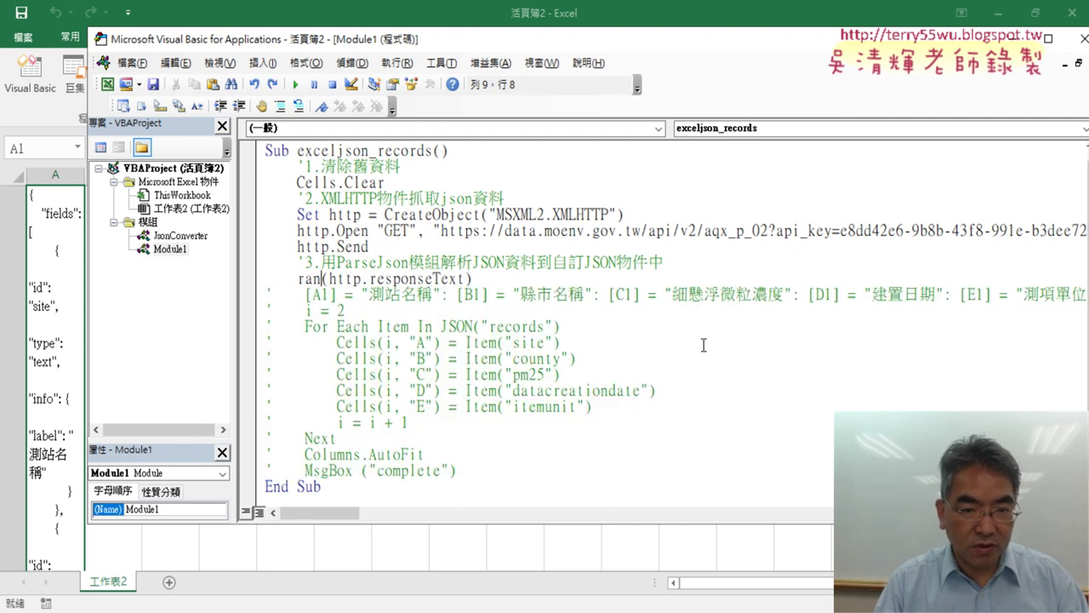
{"action": "key", "text": "Home"}
{"action": "key", "text": "Delete"}
{"action": "key", "text": "Delete"}
{"action": "key", "text": "Delete"}
{"action": "type", "text": "ran"}
{"action": "key", "text": "ctrl+z"}
{"action": "key", "text": "ctrl+z"}
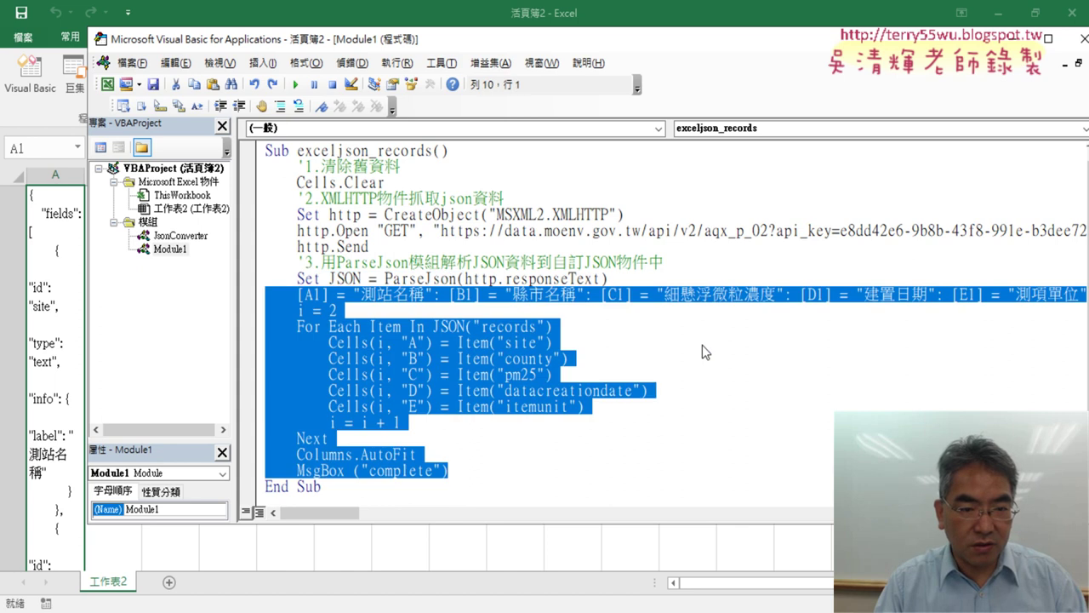
{"action": "key", "text": "ctrl+z"}
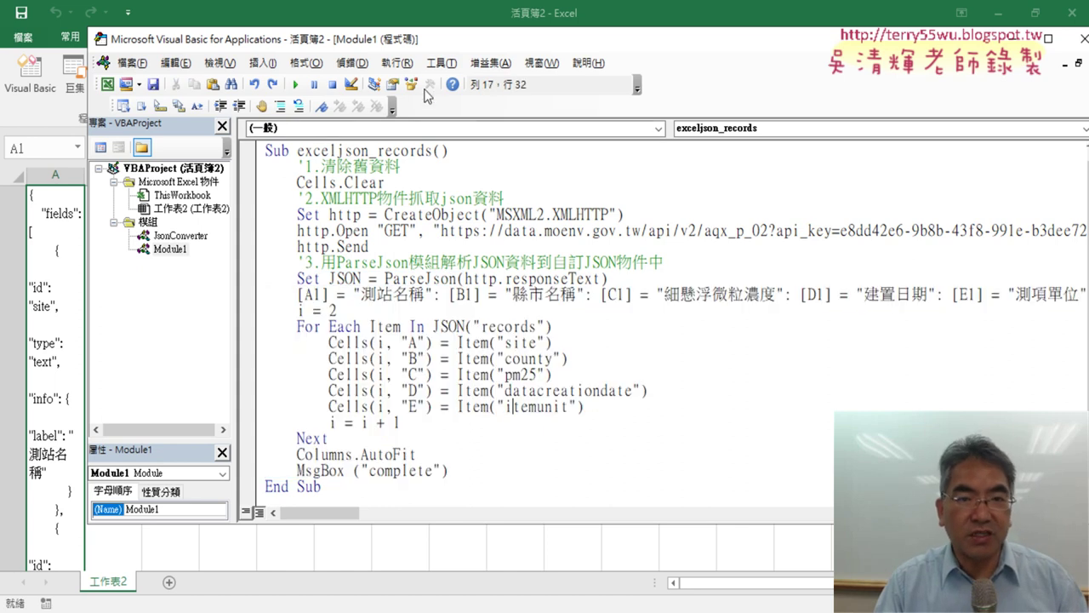
Recheck the library references and rerun the macro, hitting a JsonConverter compile error.
{"action": "left_click", "coordinate": [441, 63]}
{"action": "left_click", "coordinate": [464, 81]}
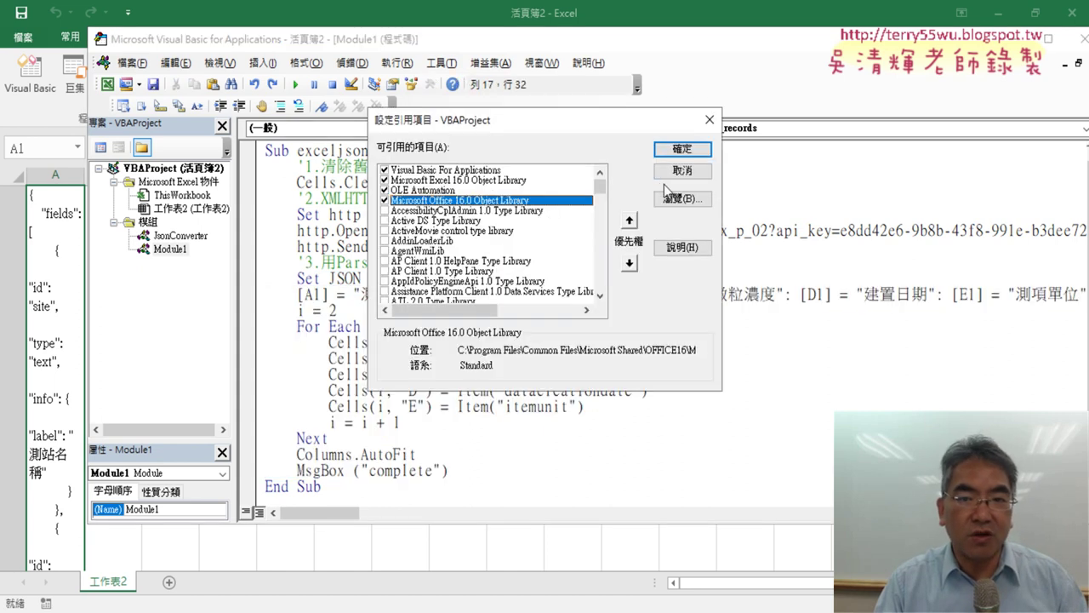
{"action": "left_click", "coordinate": [679, 172]}
{"action": "left_click", "coordinate": [295, 84]}
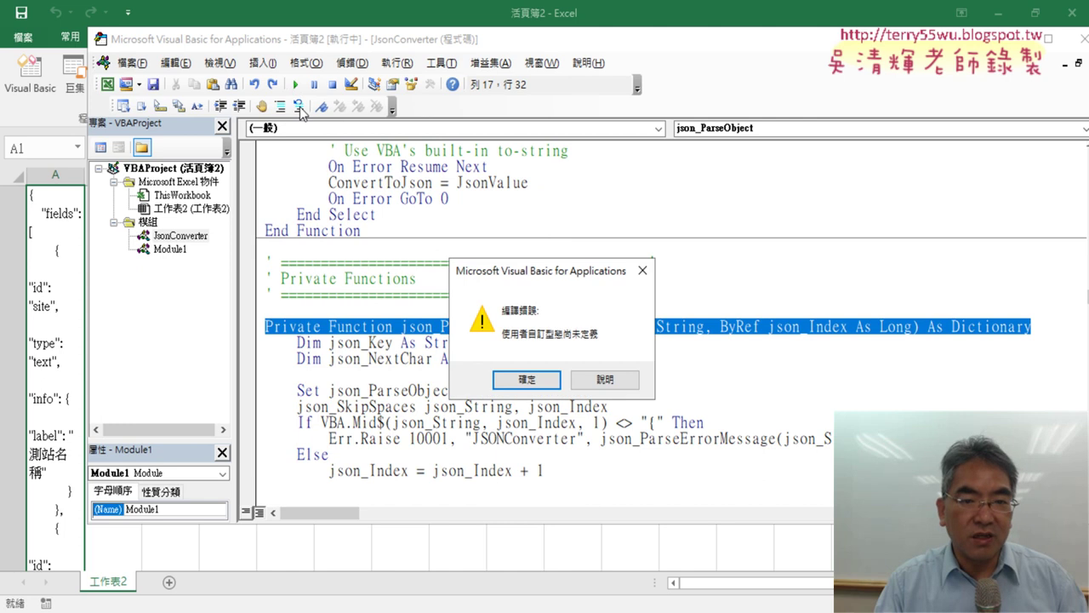
Dismiss the compile-error message and stop the halted macro.
{"action": "left_click_drag", "start_coordinate": [537, 272], "coordinate": [695, 184]}
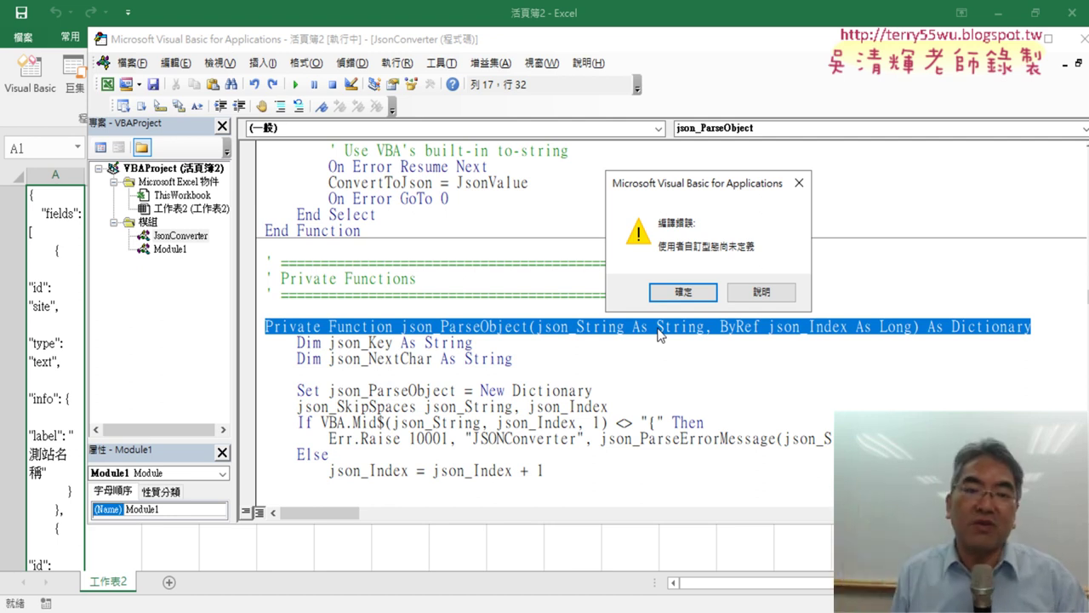
{"action": "left_click", "coordinate": [734, 300]}
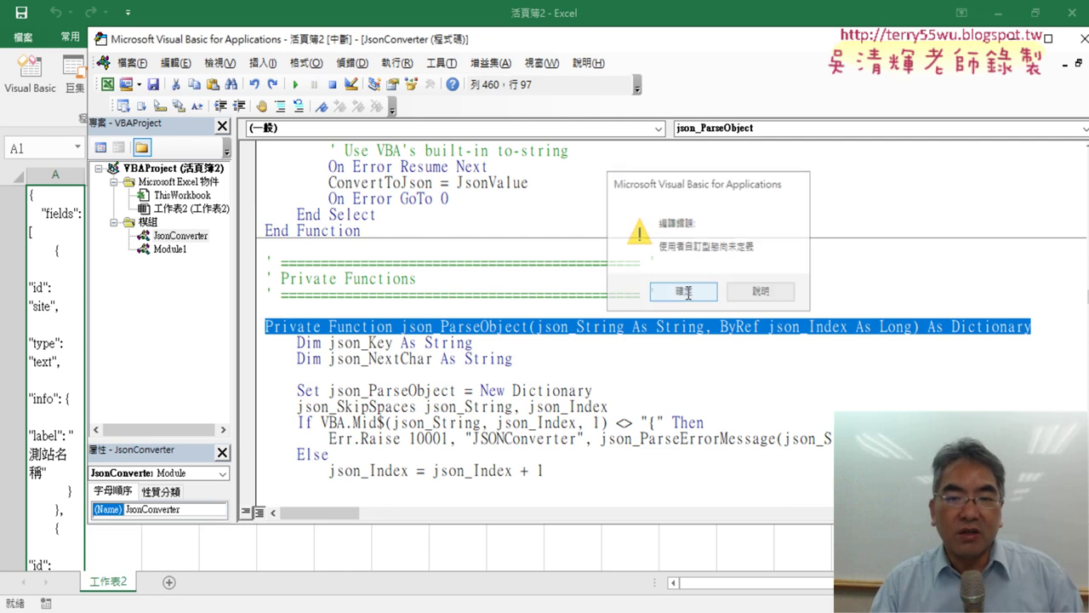
{"action": "left_click", "coordinate": [445, 67]}
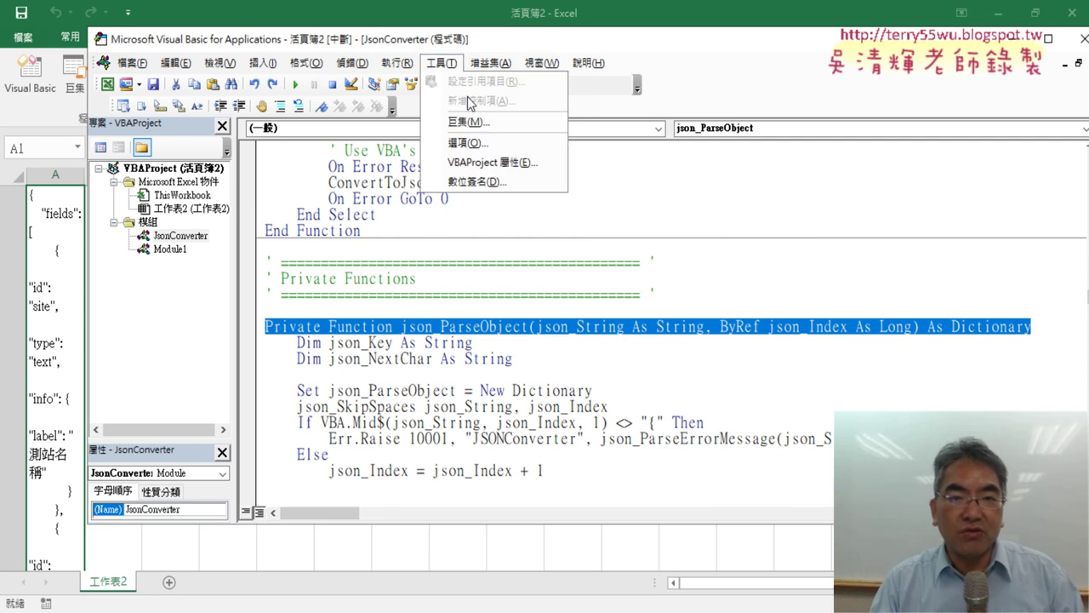
{"action": "left_click", "coordinate": [417, 262]}
{"action": "left_click", "coordinate": [341, 85]}
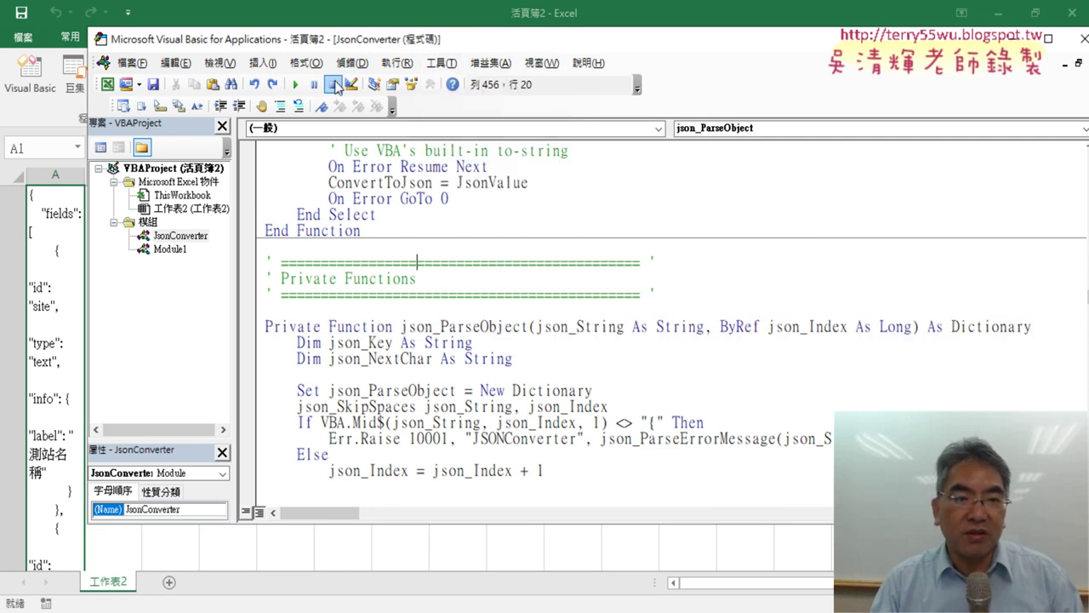
Enable the Microsoft Scripting Runtime reference and reopen Module1's exceljson_records code.
{"action": "left_click", "coordinate": [441, 63]}
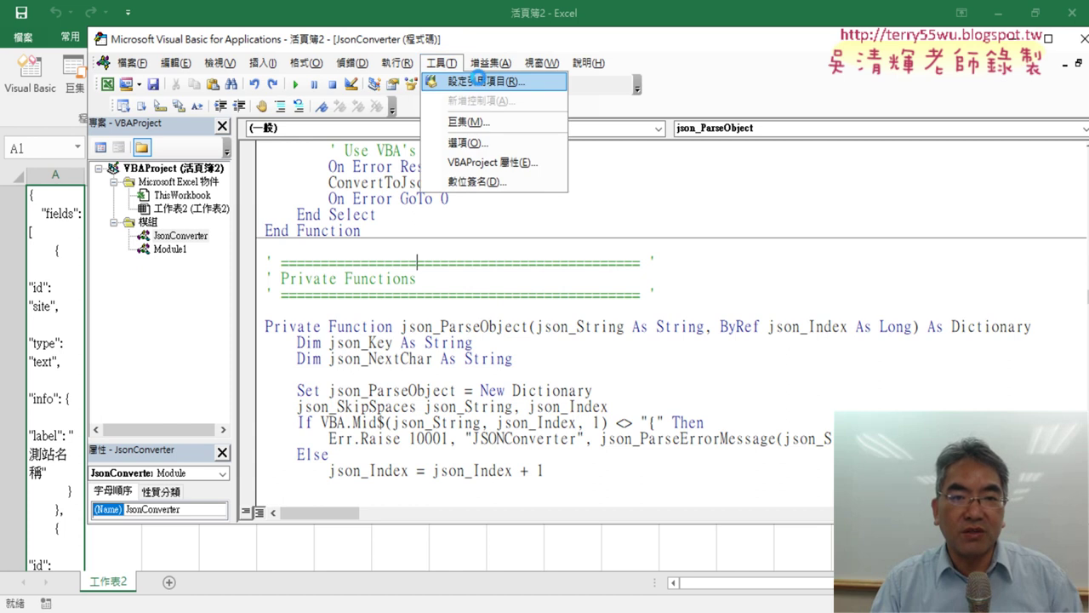
{"action": "left_click", "coordinate": [479, 81]}
{"action": "left_click_drag", "start_coordinate": [603, 194], "coordinate": [601, 219]}
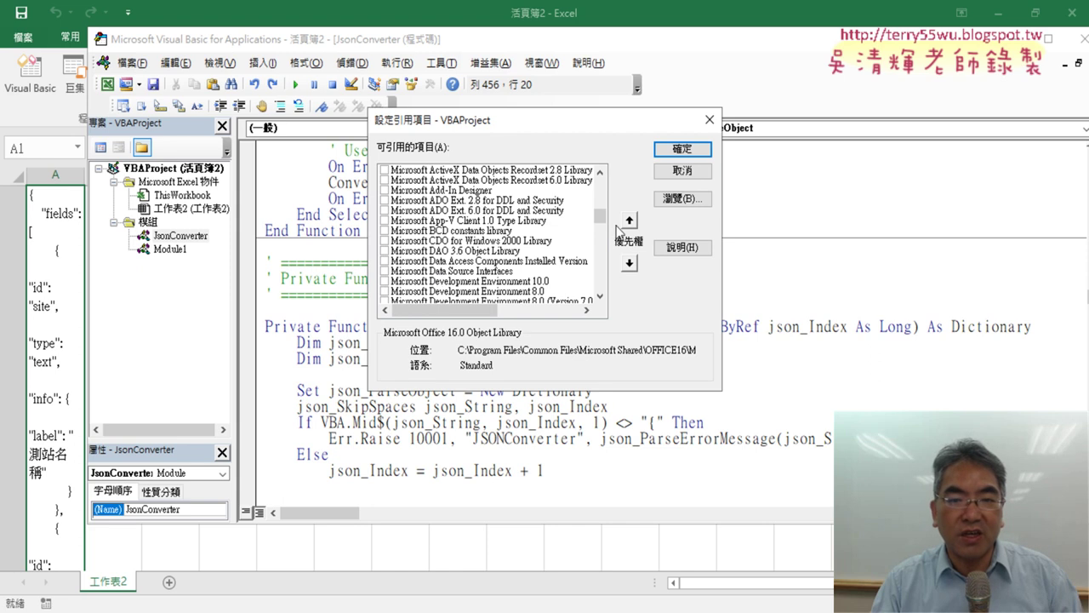
{"action": "mouse_move", "coordinate": [605, 223]}
{"action": "left_mouse_down"}
{"action": "mouse_move", "coordinate": [606, 234]}
{"action": "mouse_move", "coordinate": [529, 246]}
{"action": "left_mouse_up"}
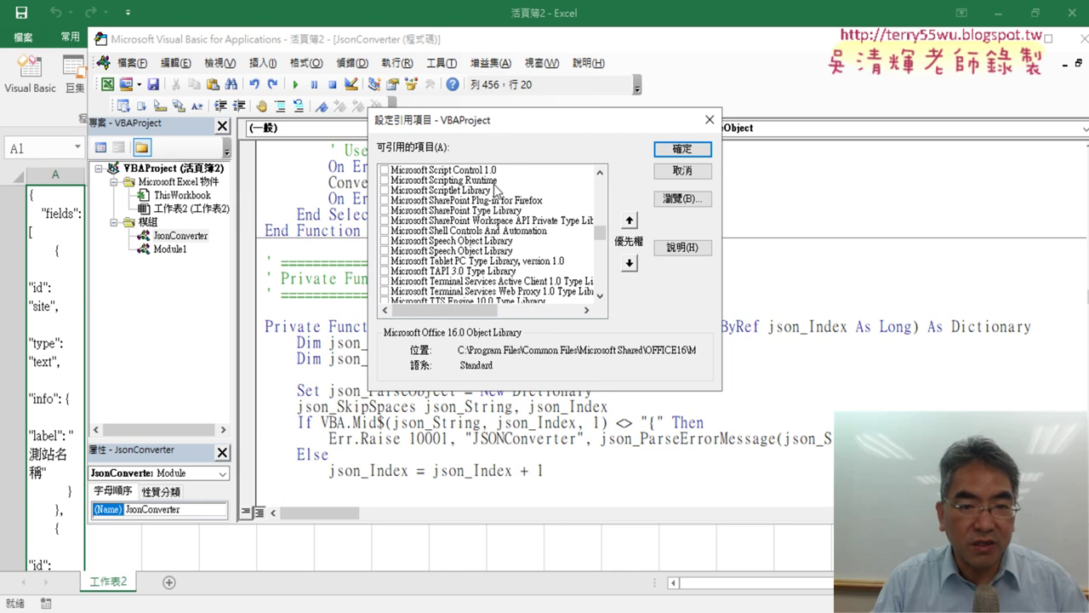
{"action": "left_click", "coordinate": [392, 181]}
{"action": "left_click", "coordinate": [386, 181]}
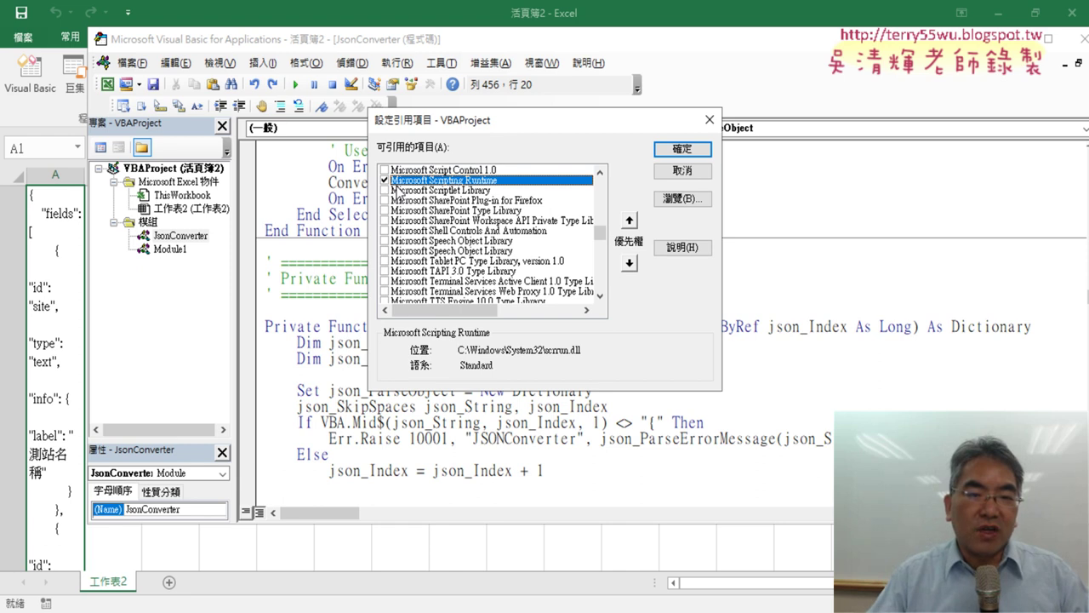
{"action": "left_click", "coordinate": [681, 150]}
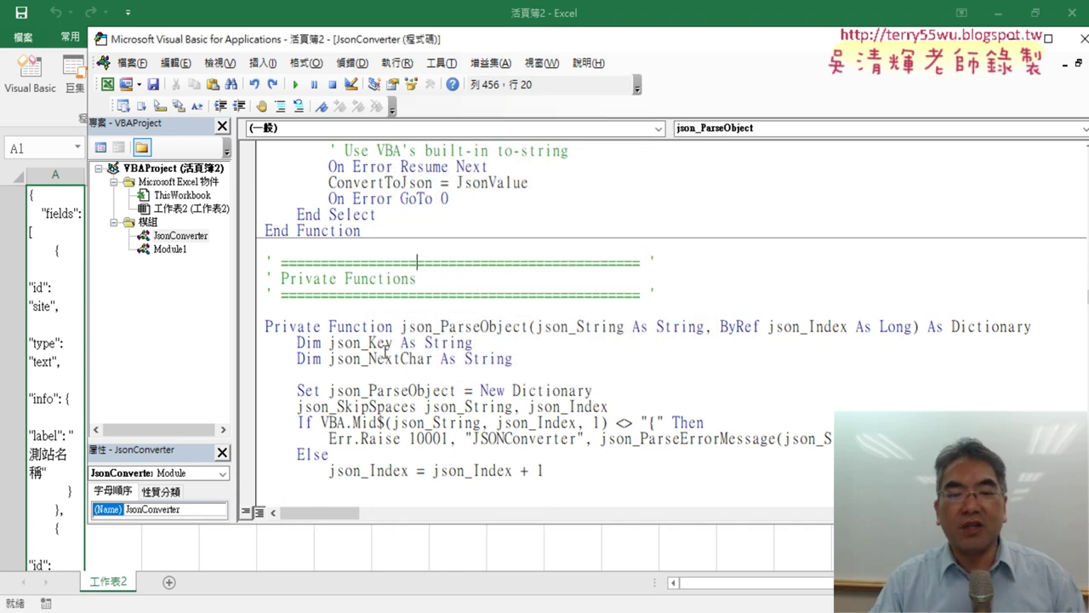
{"action": "double_click", "coordinate": [174, 249]}
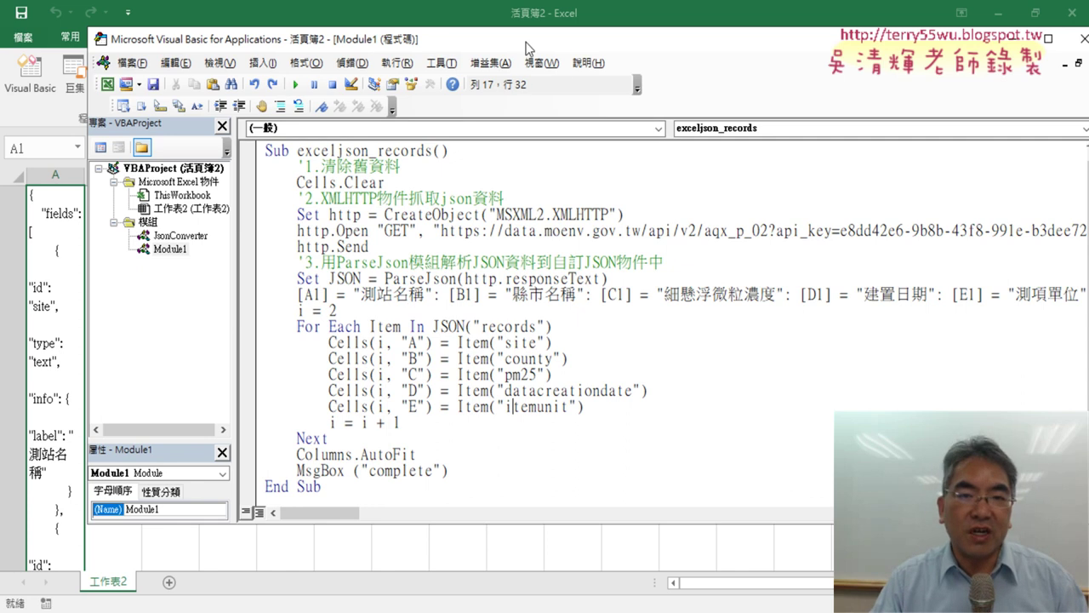
Run the macro to fill the worksheet with PM2.5 station records.
{"action": "left_click_drag", "start_coordinate": [526, 42], "coordinate": [716, 35]}
{"action": "left_click", "coordinate": [484, 77]}
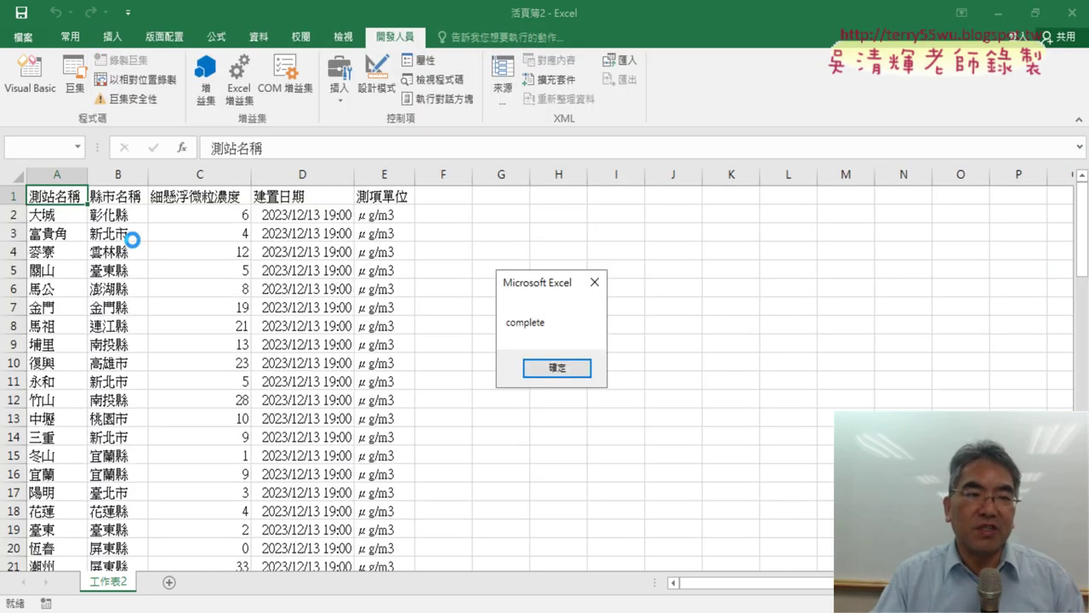
{"action": "left_click", "coordinate": [560, 378]}
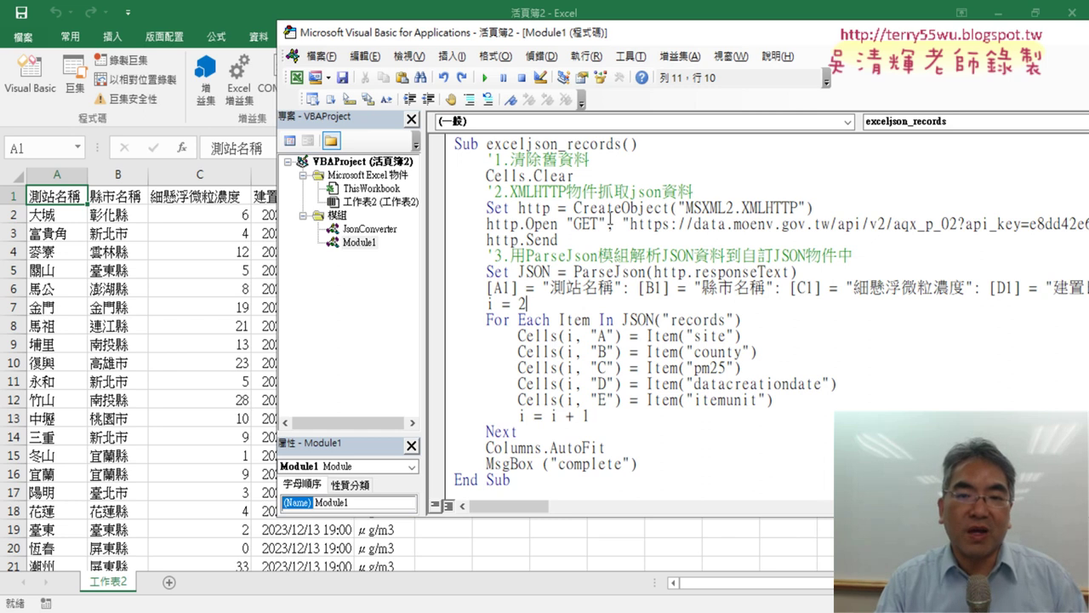
Mark the Cells.Clear, Send, API address and responseText code, then add a blank line after the parsing comment.
{"action": "left_click_drag", "start_coordinate": [579, 177], "coordinate": [450, 175]}
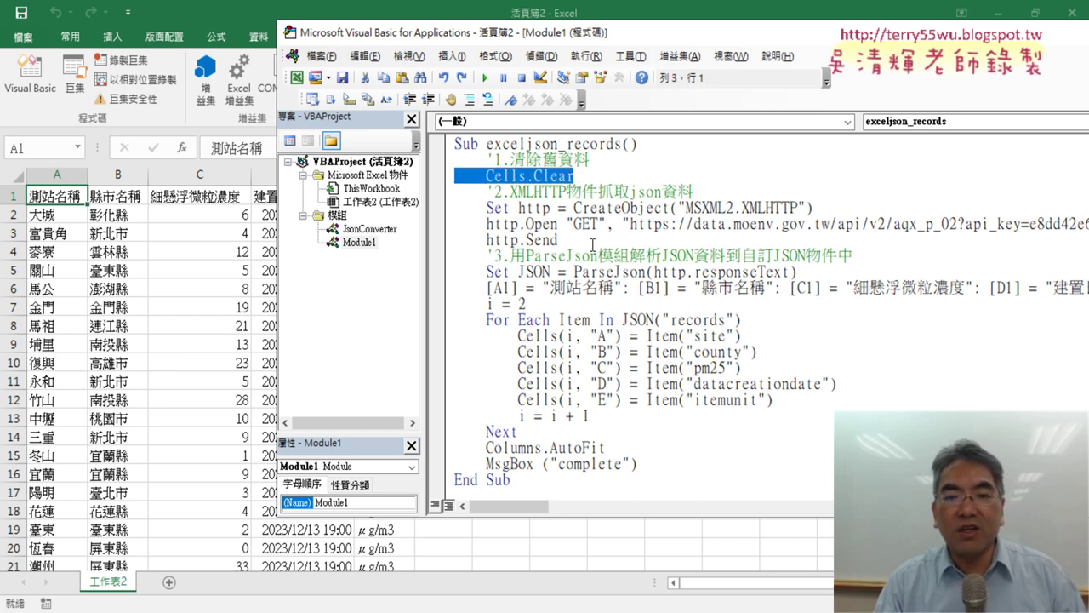
{"action": "double_click", "coordinate": [542, 241]}
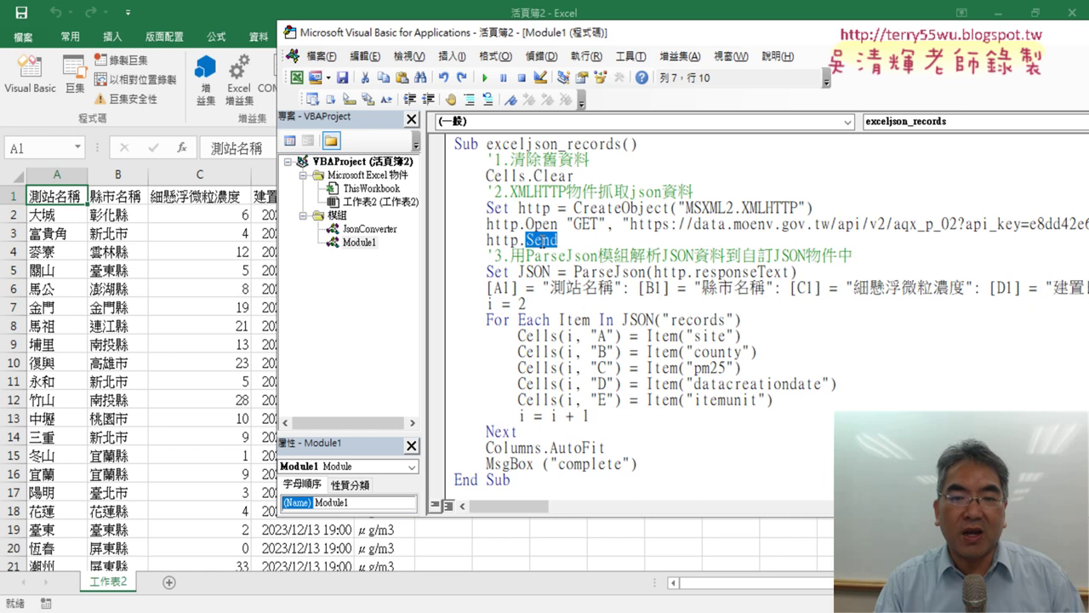
{"action": "left_click", "coordinate": [626, 226]}
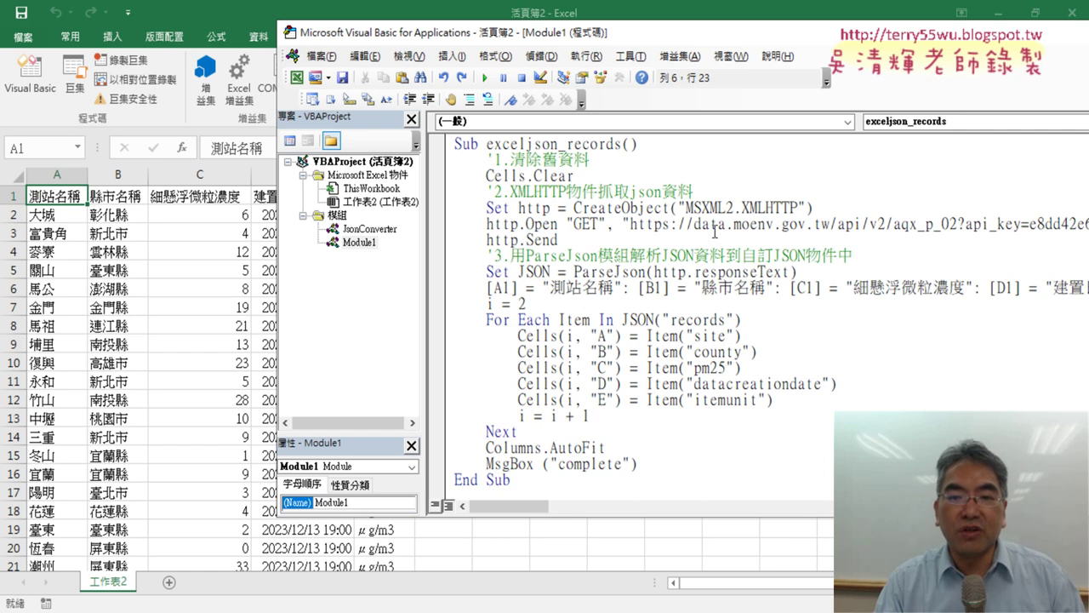
{"action": "mouse_move", "coordinate": [630, 224]}
{"action": "left_mouse_down"}
{"action": "mouse_move", "coordinate": [701, 224]}
{"action": "mouse_move", "coordinate": [558, 241]}
{"action": "mouse_move", "coordinate": [958, 224]}
{"action": "left_mouse_up"}
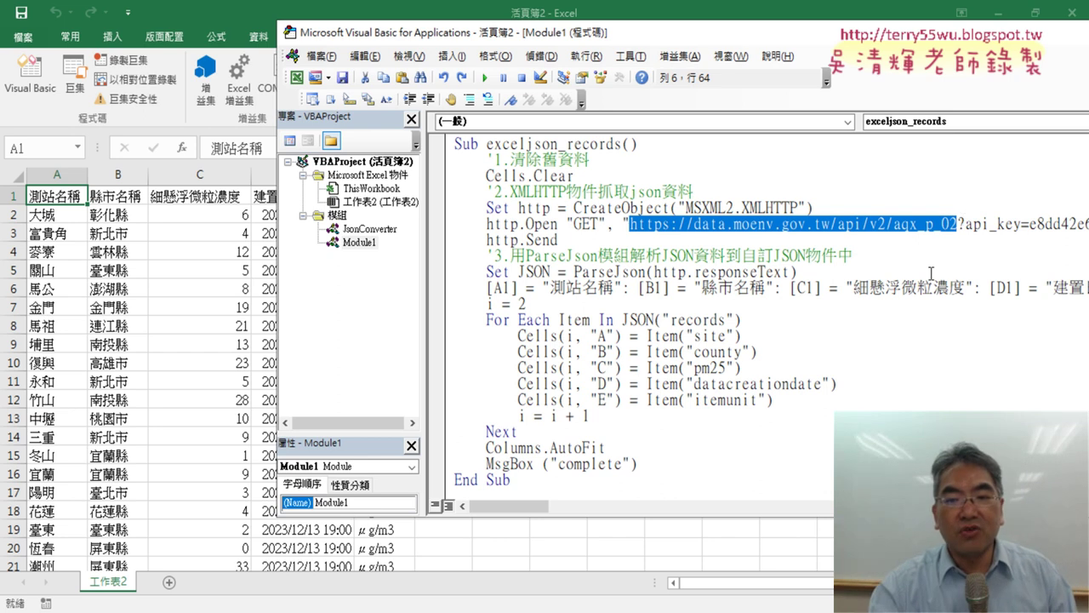
{"action": "left_click_drag", "start_coordinate": [795, 272], "coordinate": [653, 271]}
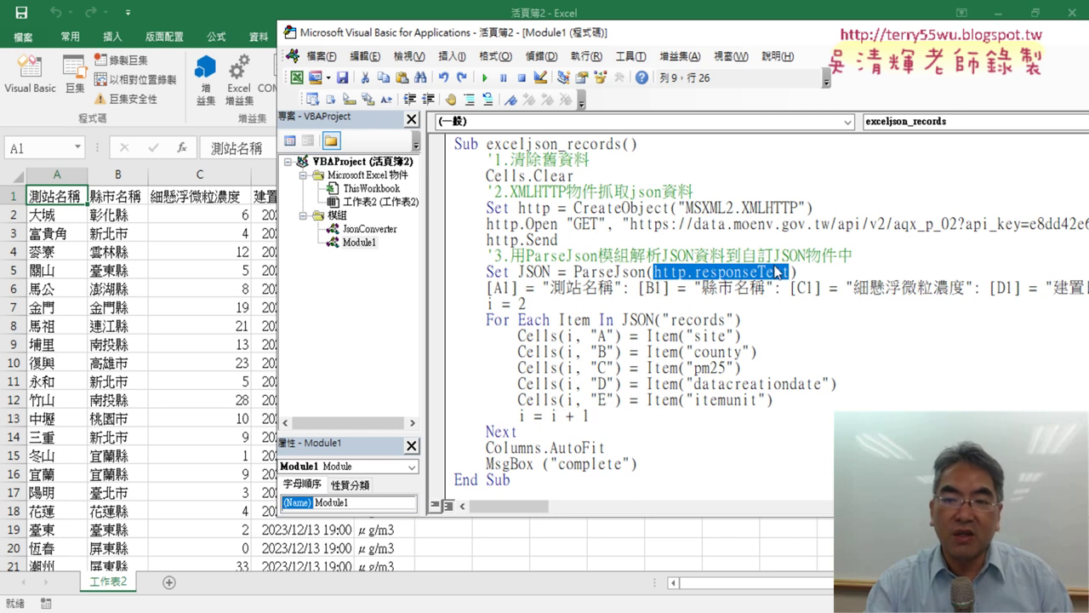
{"action": "left_click", "coordinate": [852, 255]}
{"action": "key", "text": "Return"}
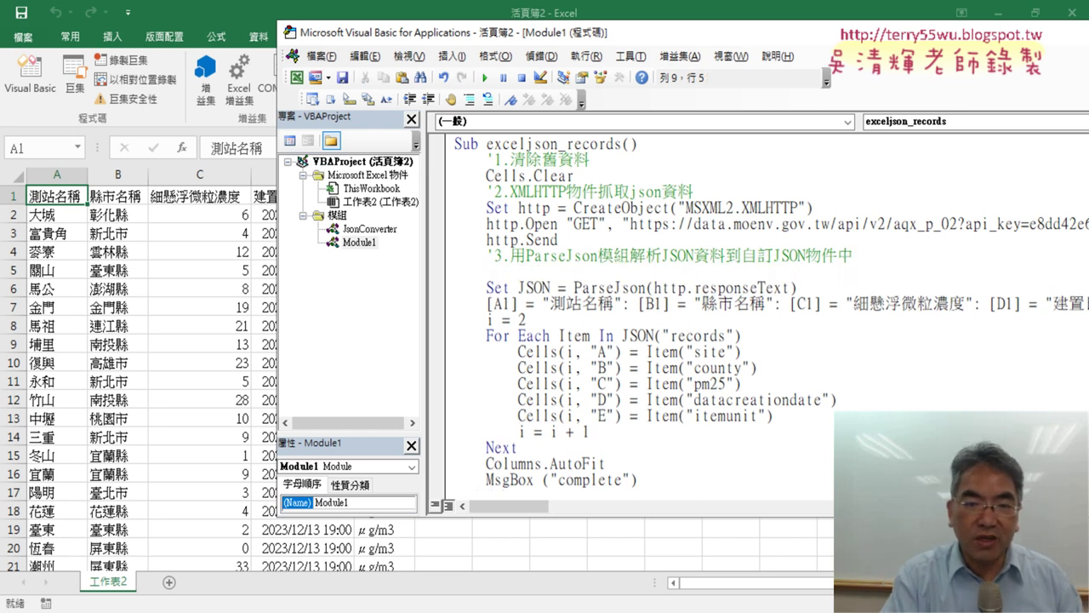
Write a new line Range("A1") = http.responseText in the macro.
{"action": "type", "text": "ra"}
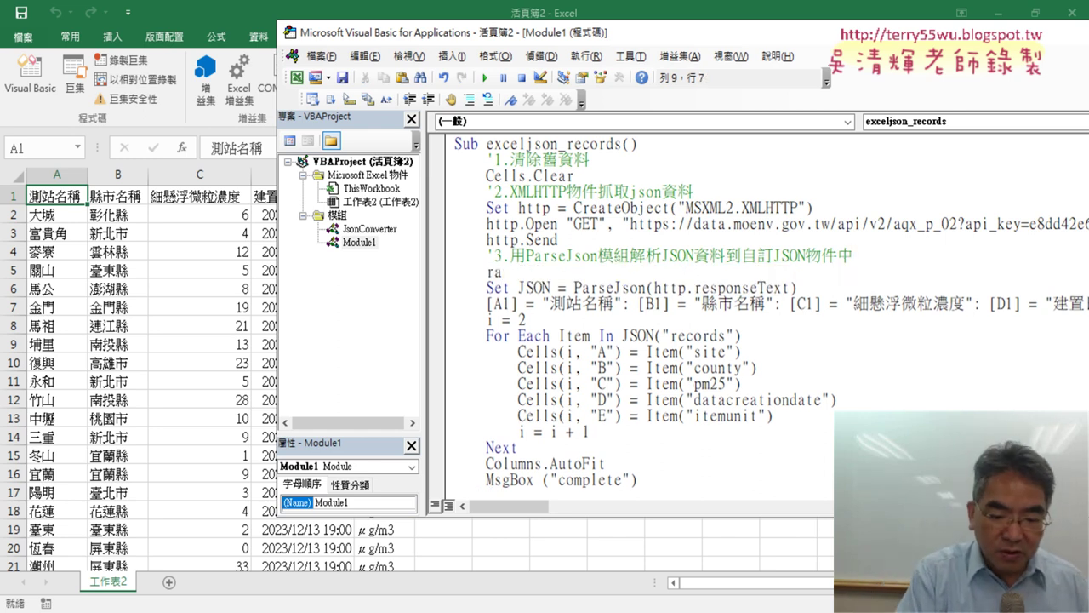
{"action": "type", "text": "nge("}
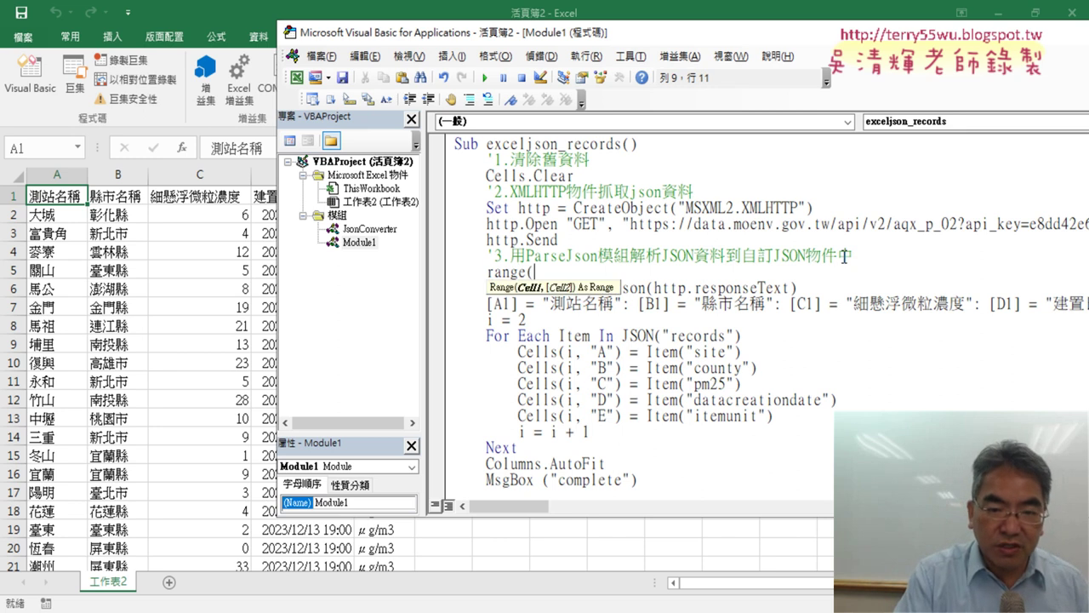
{"action": "type", "text": "\"A"}
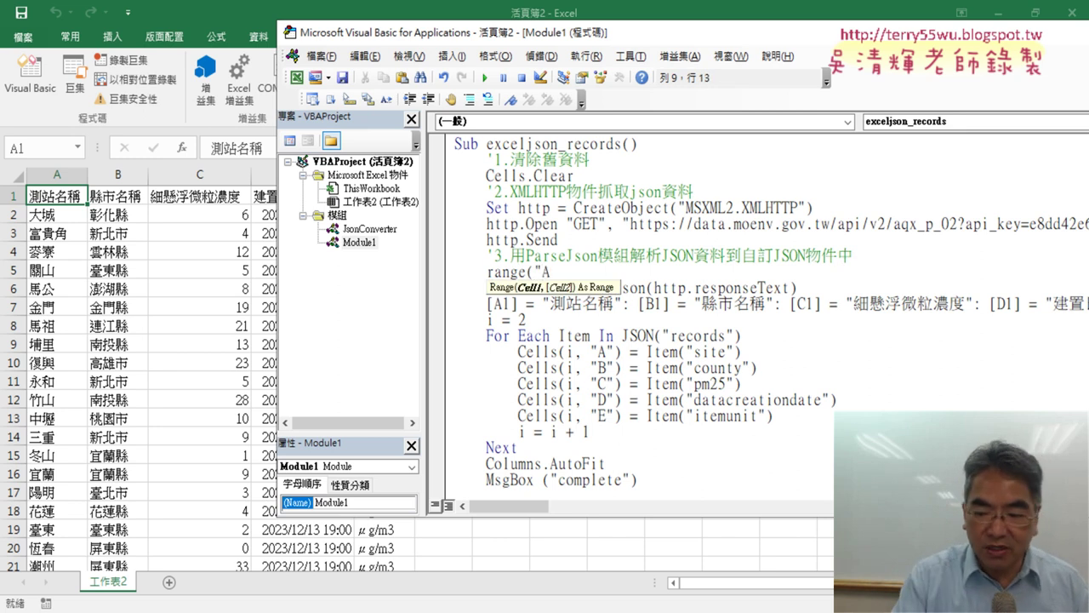
{"action": "type", "text": "1\")"}
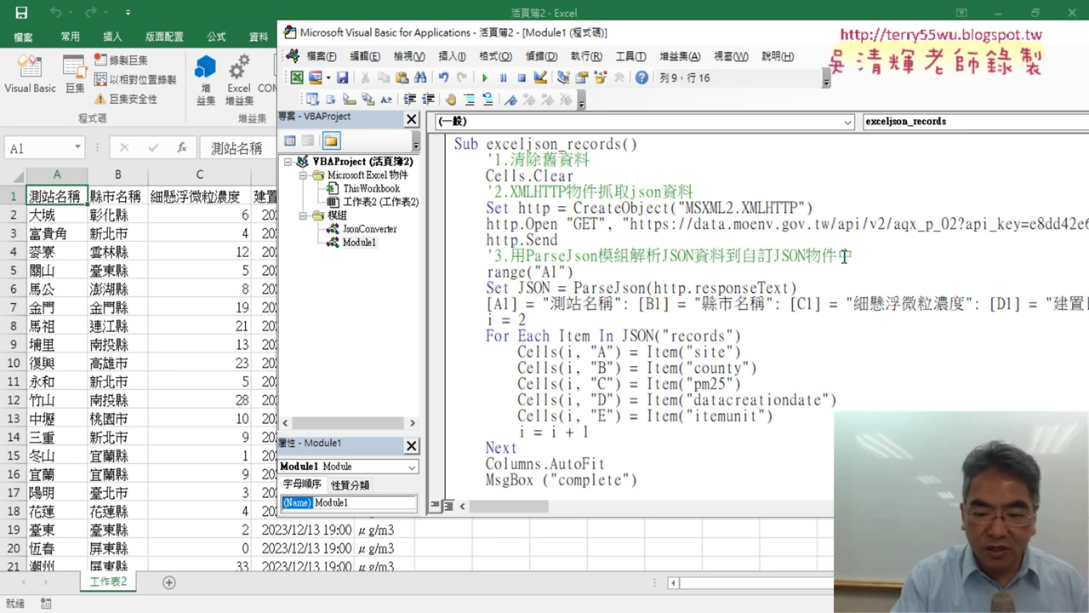
{"action": "type", "text": "="}
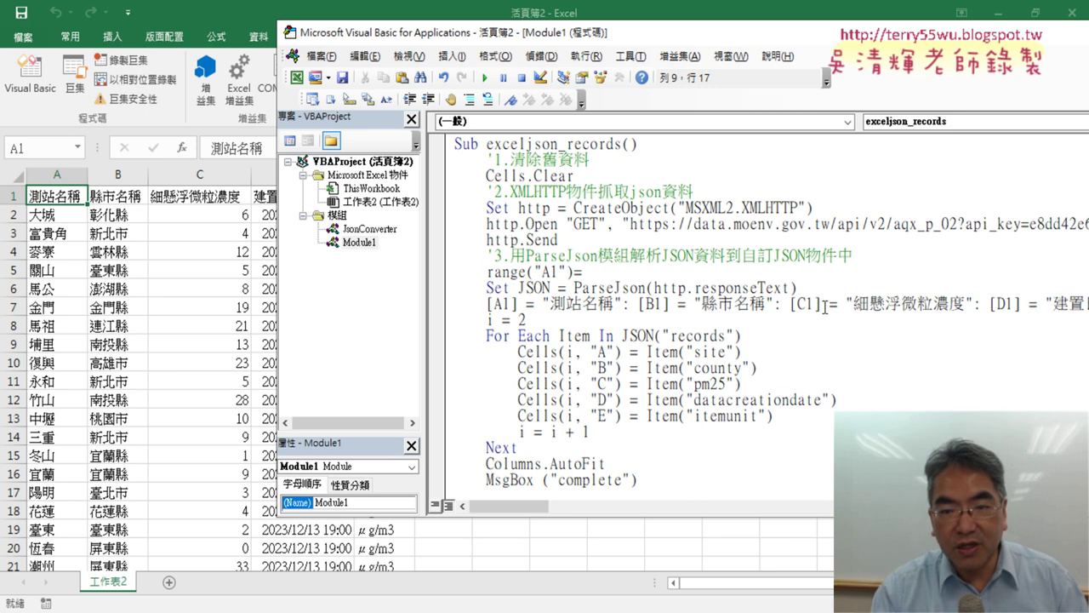
{"action": "left_click", "coordinate": [825, 307]}
{"action": "key", "text": "Return"}
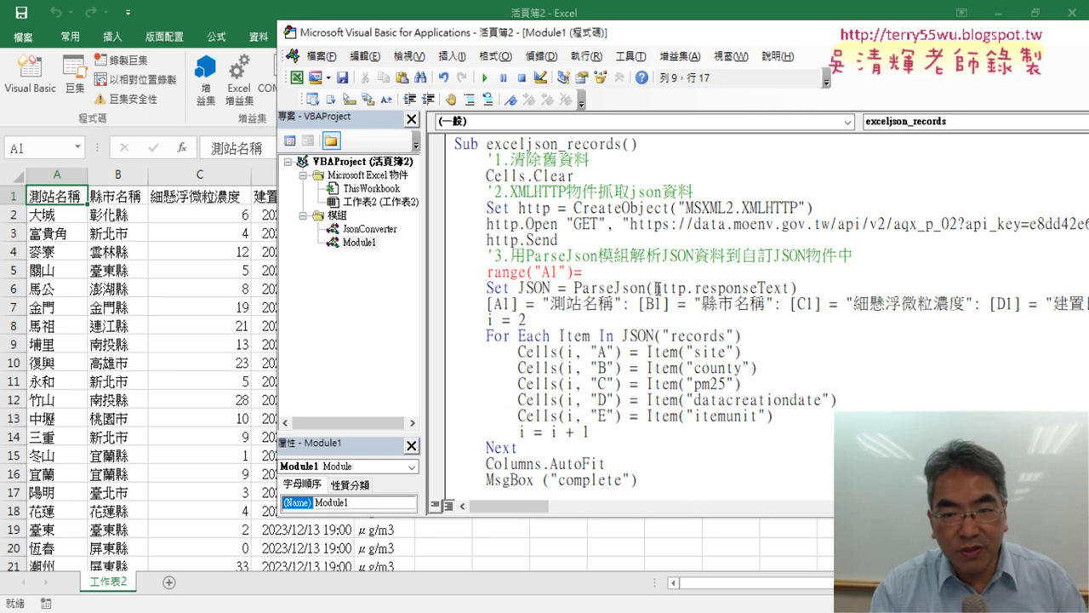
{"action": "left_click_drag", "start_coordinate": [655, 288], "coordinate": [781, 288]}
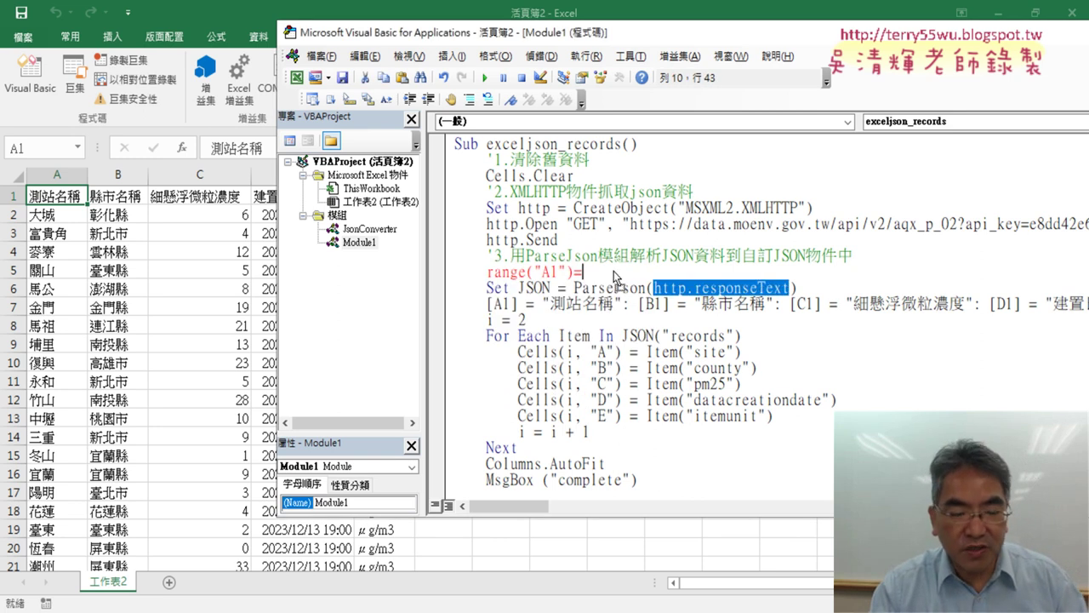
{"action": "left_click_drag", "start_coordinate": [615, 278], "coordinate": [613, 278]}
Comment out the Set JSON through MsgBox lines.
{"action": "scroll", "coordinate": [689, 471], "scroll_direction": "down", "scroll_amount": 1}
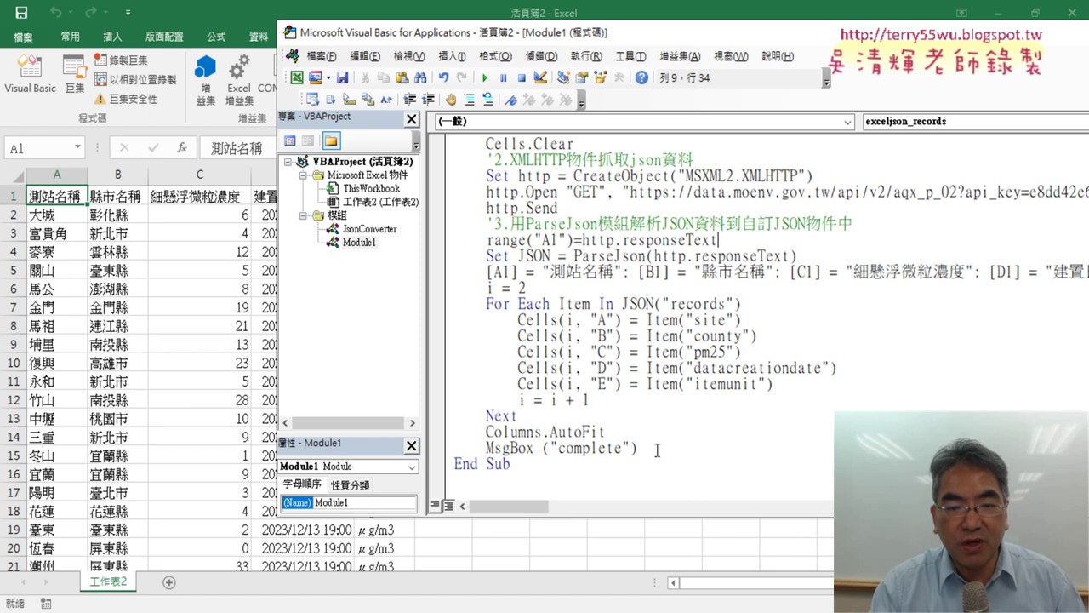
{"action": "left_click_drag", "start_coordinate": [652, 447], "coordinate": [493, 246]}
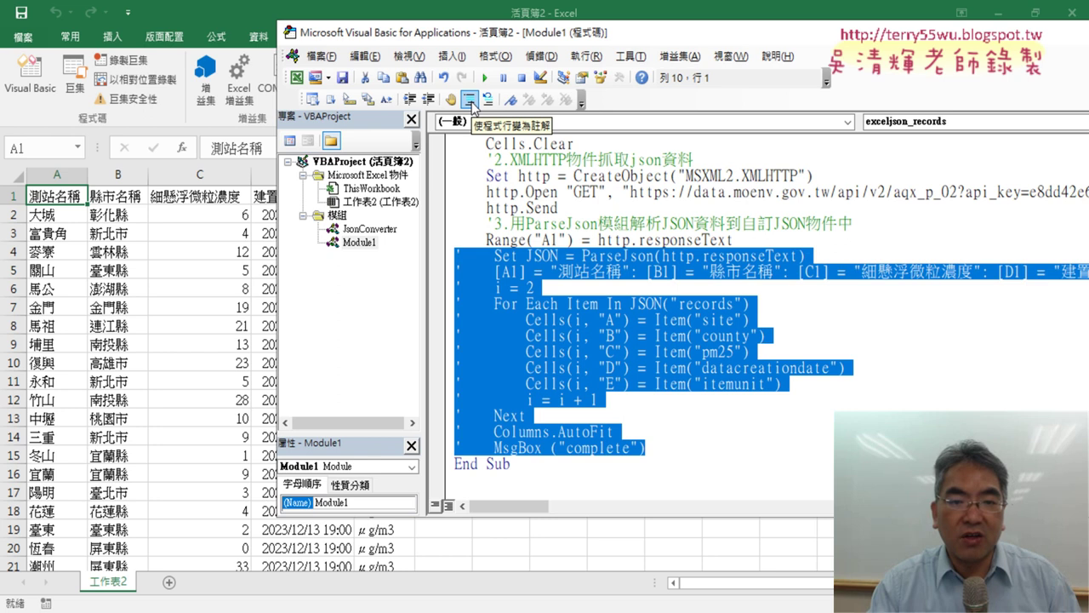
{"action": "left_click", "coordinate": [470, 99]}
{"action": "left_click", "coordinate": [538, 288]}
{"action": "scroll", "coordinate": [610, 271], "scroll_direction": "up", "scroll_amount": 1}
{"action": "mouse_move", "coordinate": [734, 273]}
{"action": "left_mouse_down"}
{"action": "mouse_move", "coordinate": [589, 288]}
{"action": "mouse_move", "coordinate": [593, 272]}
{"action": "left_mouse_up"}
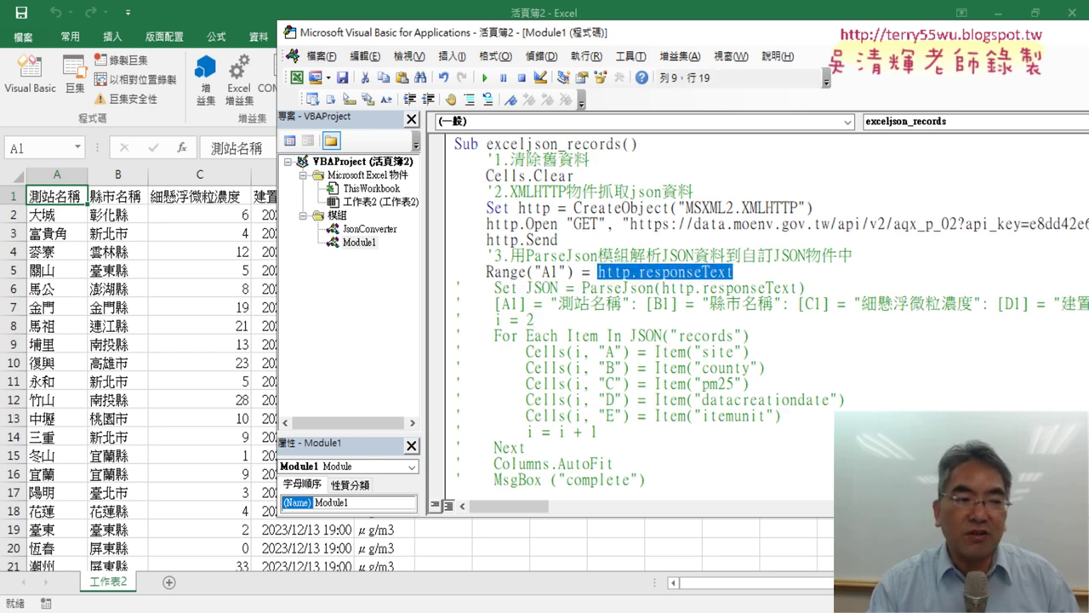
Make row 1 much taller and widen column A greatly.
{"action": "left_click", "coordinate": [19, 212]}
{"action": "left_click_drag", "start_coordinate": [7, 474], "coordinate": [7, 473]}
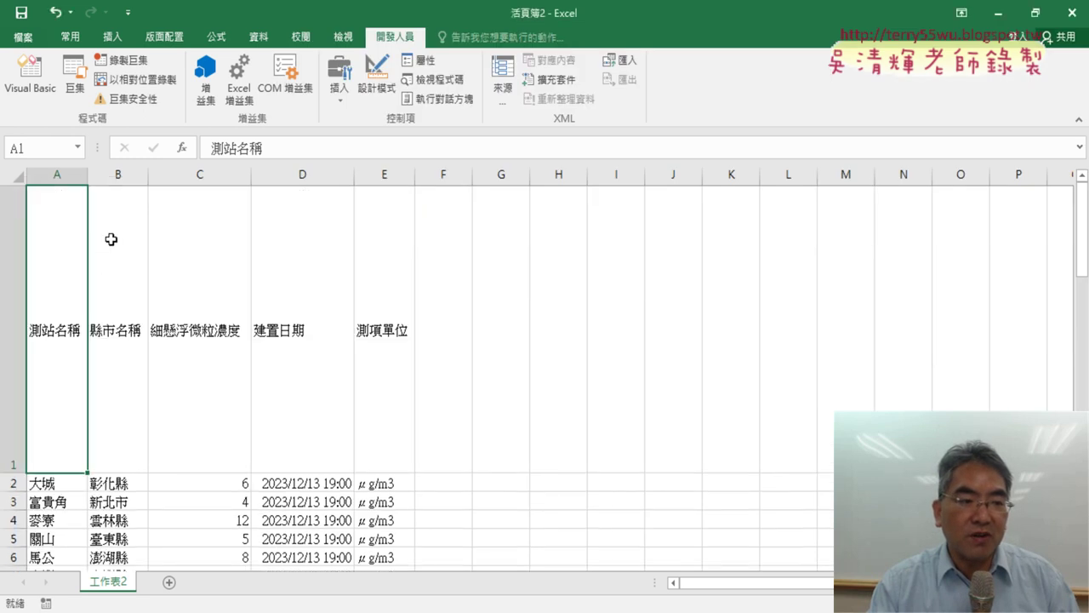
{"action": "left_click_drag", "start_coordinate": [86, 174], "coordinate": [595, 174]}
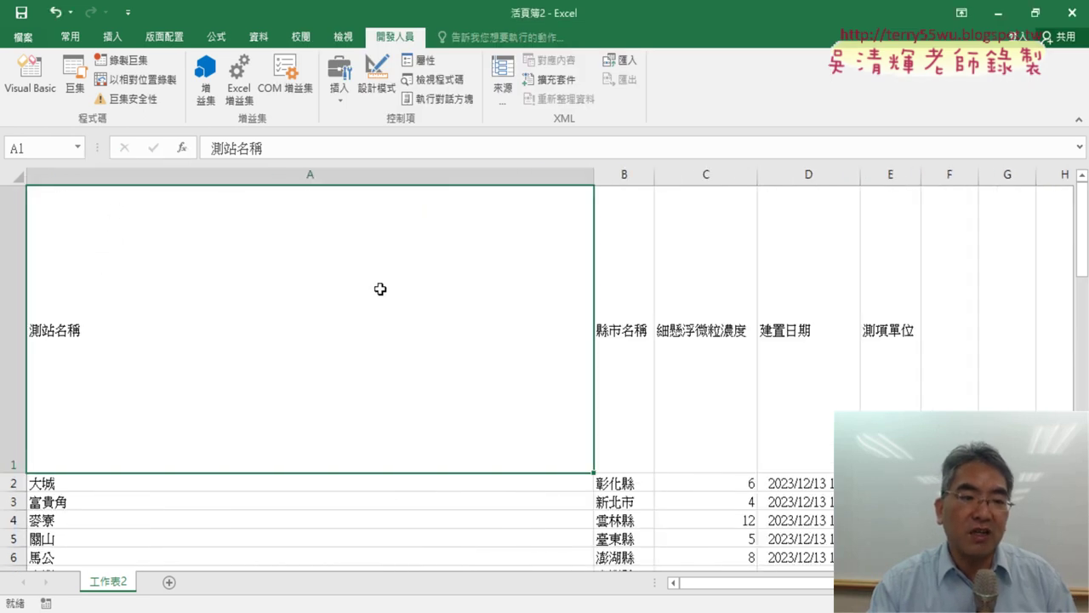
Run the macro to load the raw JSON into A1, then switch to the browser.
{"action": "left_click", "coordinate": [30, 77]}
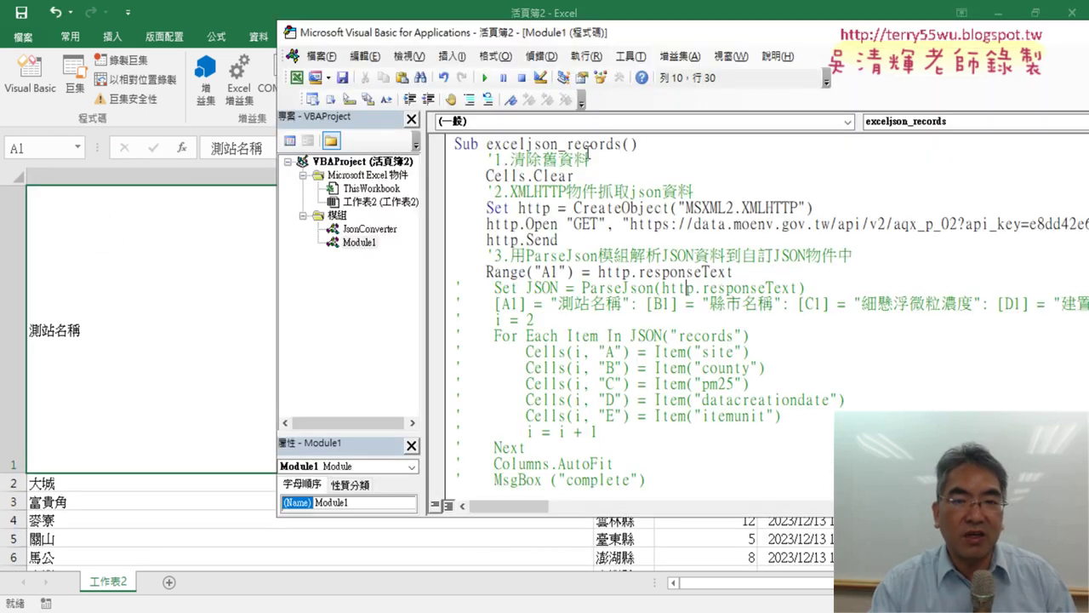
{"action": "left_click", "coordinate": [485, 84]}
{"action": "left_click", "coordinate": [188, 234]}
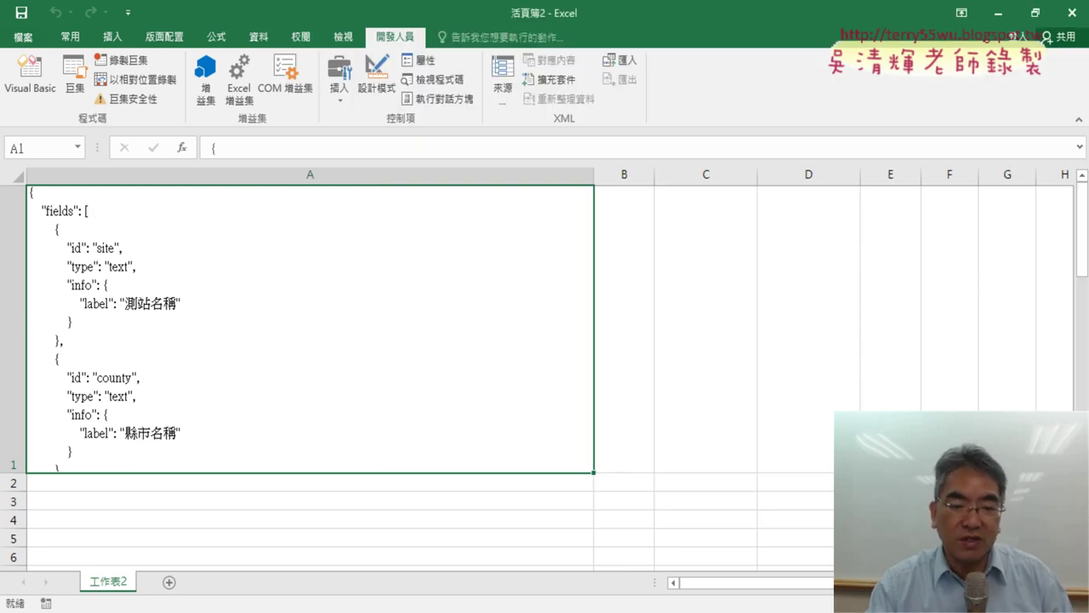
{"action": "key", "text": "alt+Tab"}
Select the data.moenv API JSON through the itemunit field, then minimize Chrome to reach Module1's code.
{"action": "left_click", "coordinate": [547, 22]}
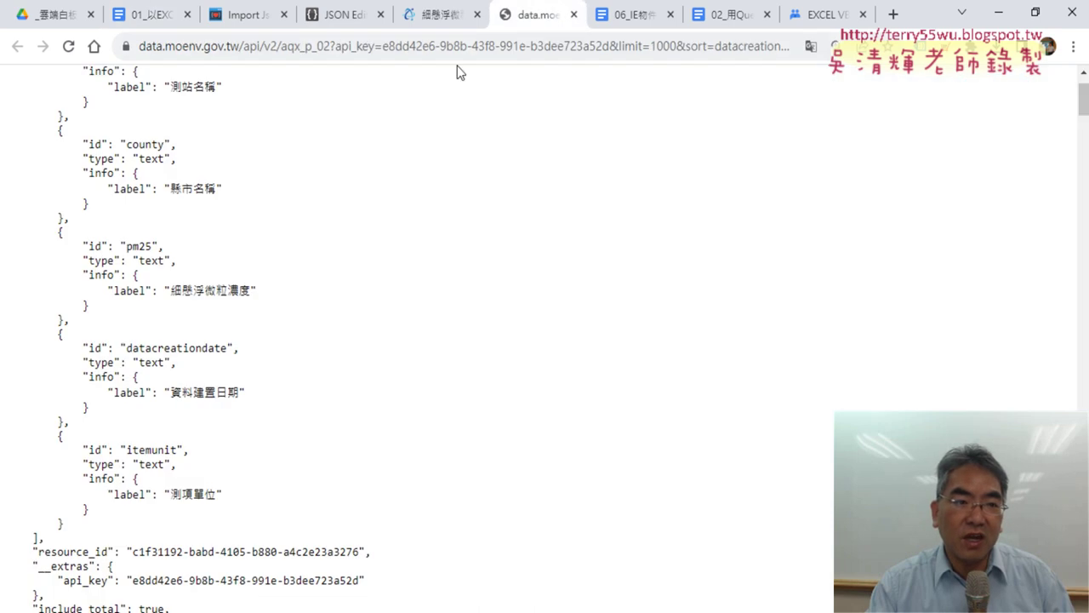
{"action": "scroll", "coordinate": [425, 103], "scroll_direction": "up", "scroll_amount": 1}
{"action": "left_click_drag", "start_coordinate": [3, 82], "coordinate": [223, 511]}
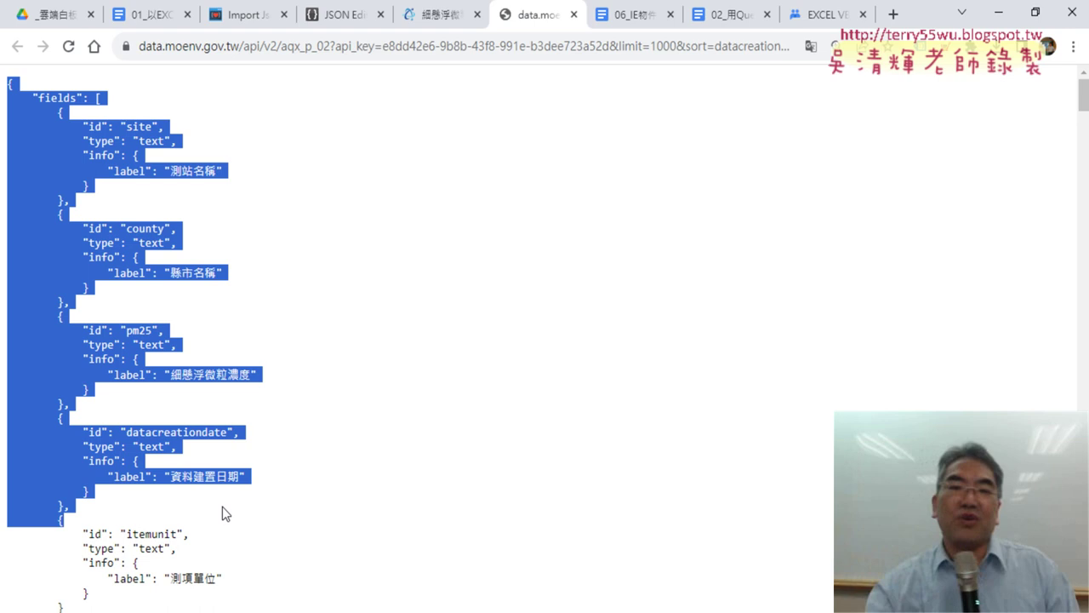
{"action": "left_click", "coordinate": [999, 12]}
{"action": "left_click", "coordinate": [31, 75]}
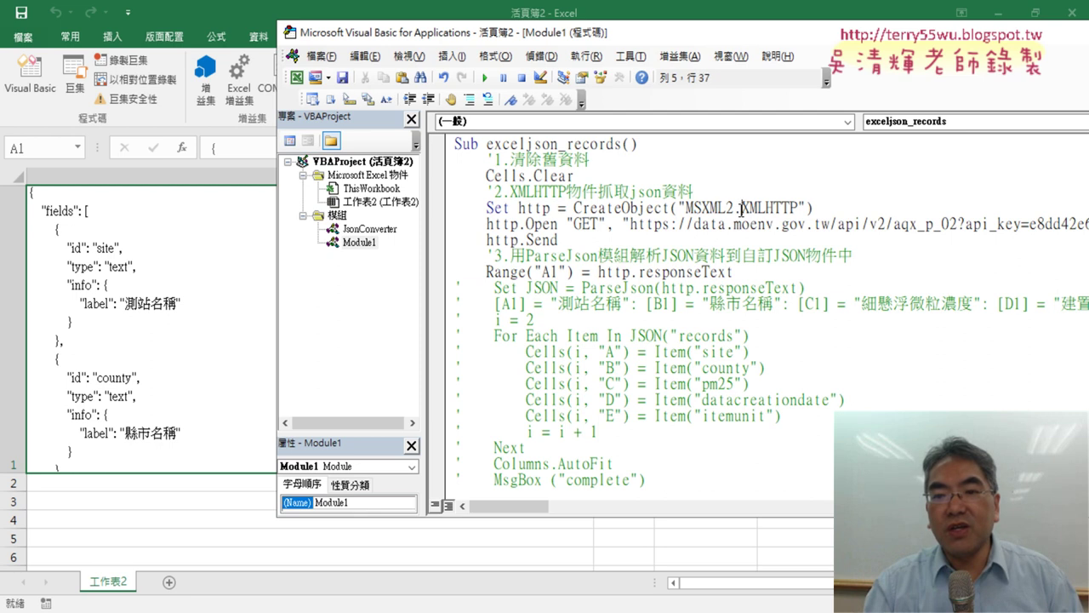
{"action": "left_click_drag", "start_coordinate": [742, 208], "coordinate": [791, 209]}
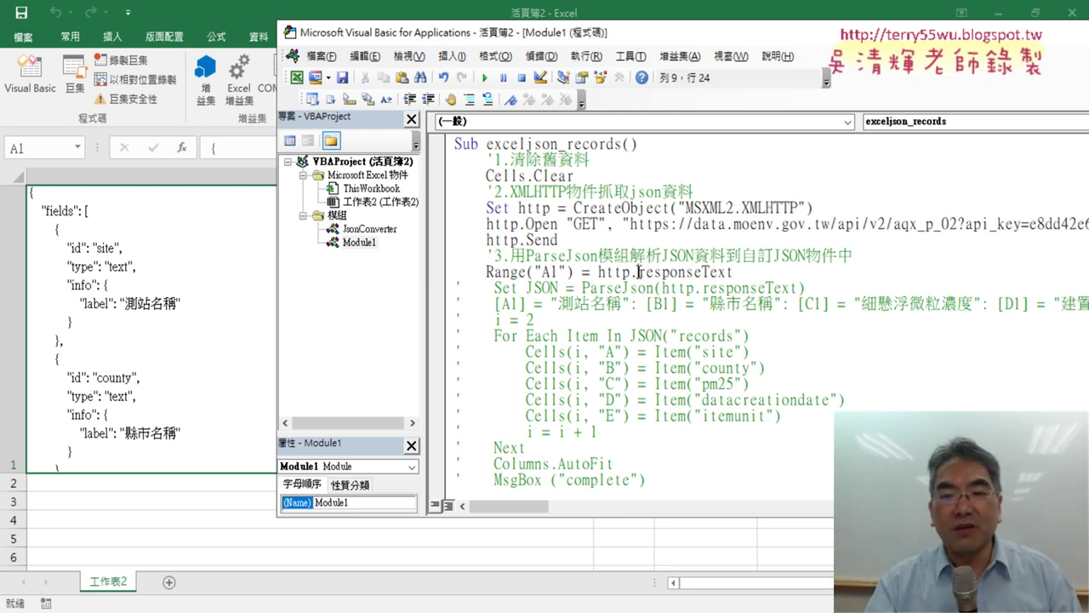
{"action": "left_click_drag", "start_coordinate": [638, 271], "coordinate": [701, 272]}
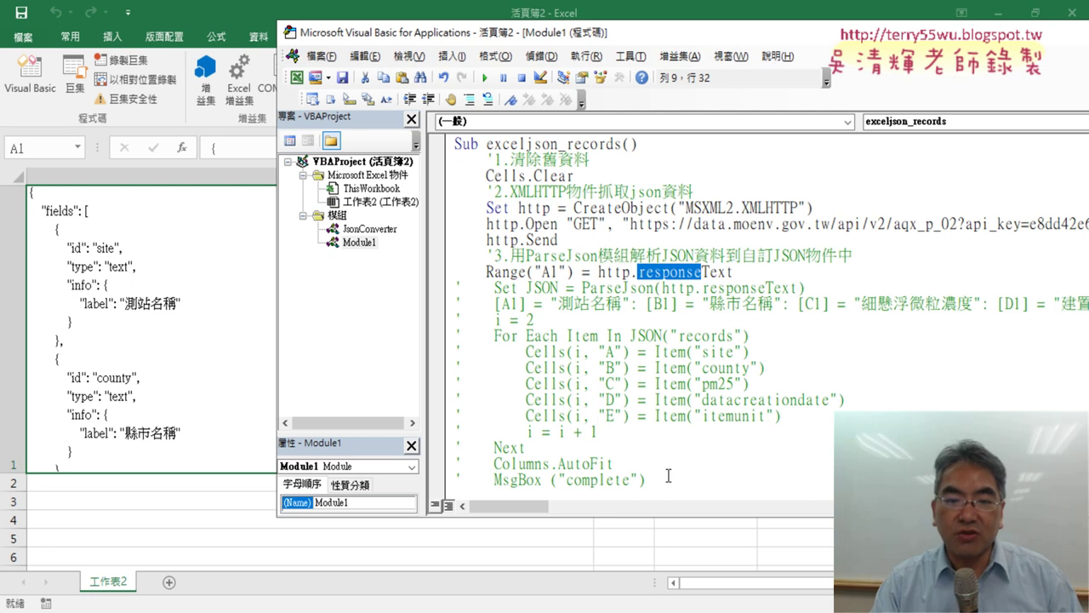
{"action": "scroll", "coordinate": [668, 476], "scroll_direction": "down", "scroll_amount": 1}
Uncomment the Set JSON through MsgBox lines and comment out the Range("A1") line.
{"action": "left_click_drag", "start_coordinate": [664, 449], "coordinate": [452, 255]}
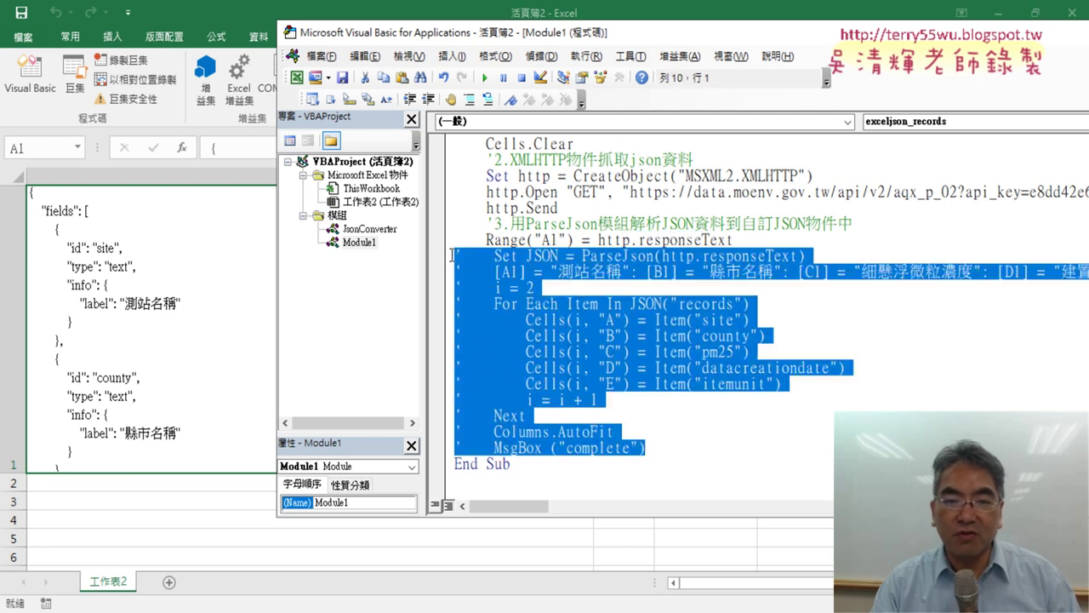
{"action": "left_click", "coordinate": [488, 99]}
{"action": "left_click", "coordinate": [671, 240]}
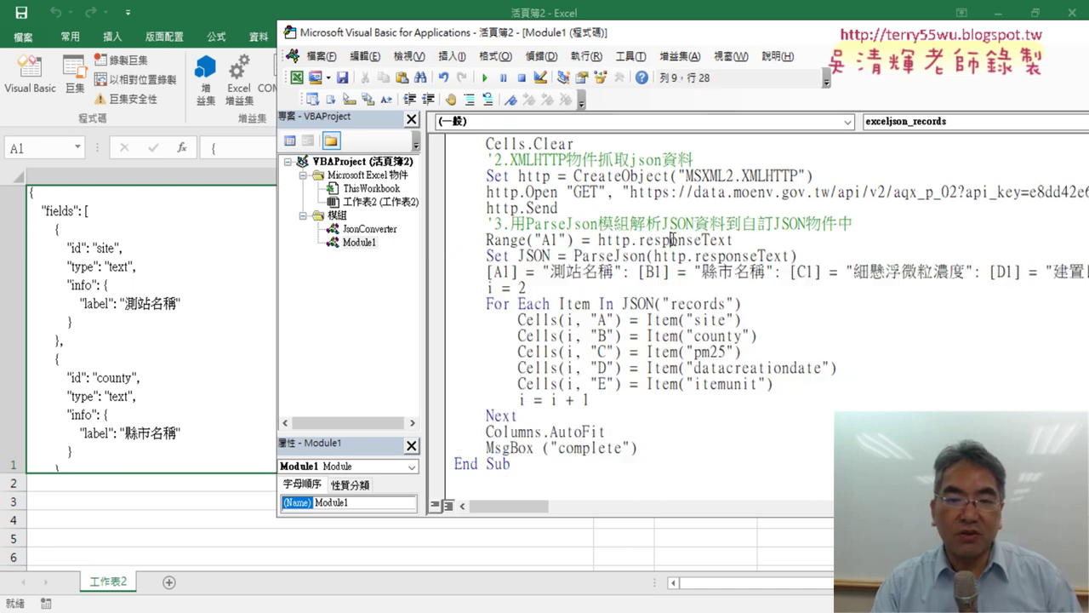
{"action": "left_click", "coordinate": [469, 99]}
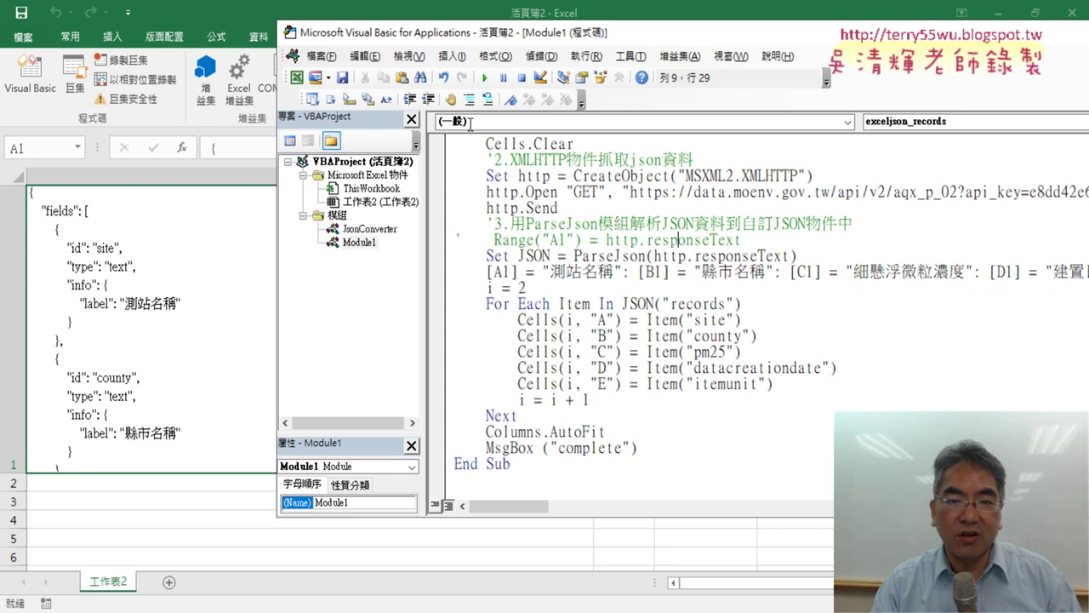
Highlight ParseJson in the Set JSON line and jump to its definition with Shift+F2.
{"action": "left_click", "coordinate": [532, 257]}
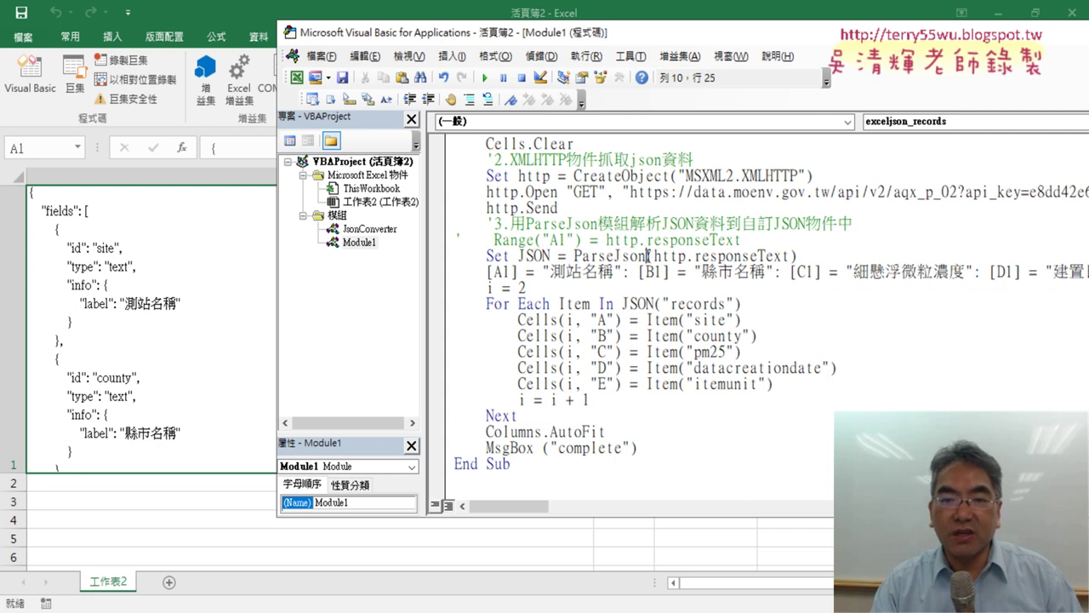
{"action": "left_click_drag", "start_coordinate": [649, 255], "coordinate": [573, 255]}
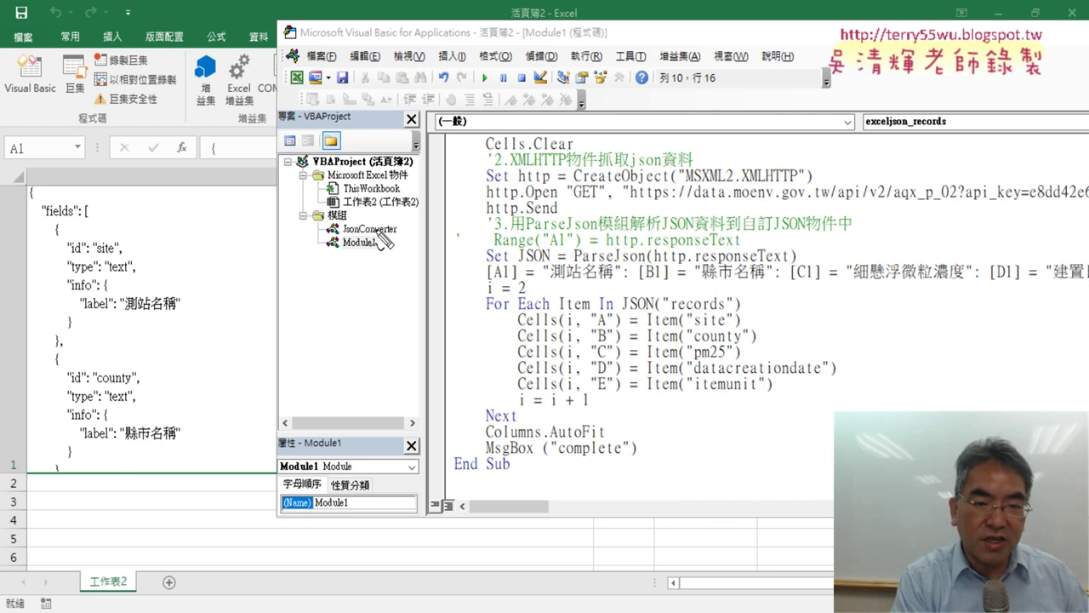
{"action": "mouse_move", "coordinate": [385, 242]}
{"action": "left_mouse_down"}
{"action": "mouse_move", "coordinate": [376, 218]}
{"action": "mouse_move", "coordinate": [390, 238]}
{"action": "left_mouse_up"}
{"action": "left_click_drag", "start_coordinate": [577, 267], "coordinate": [637, 271]}
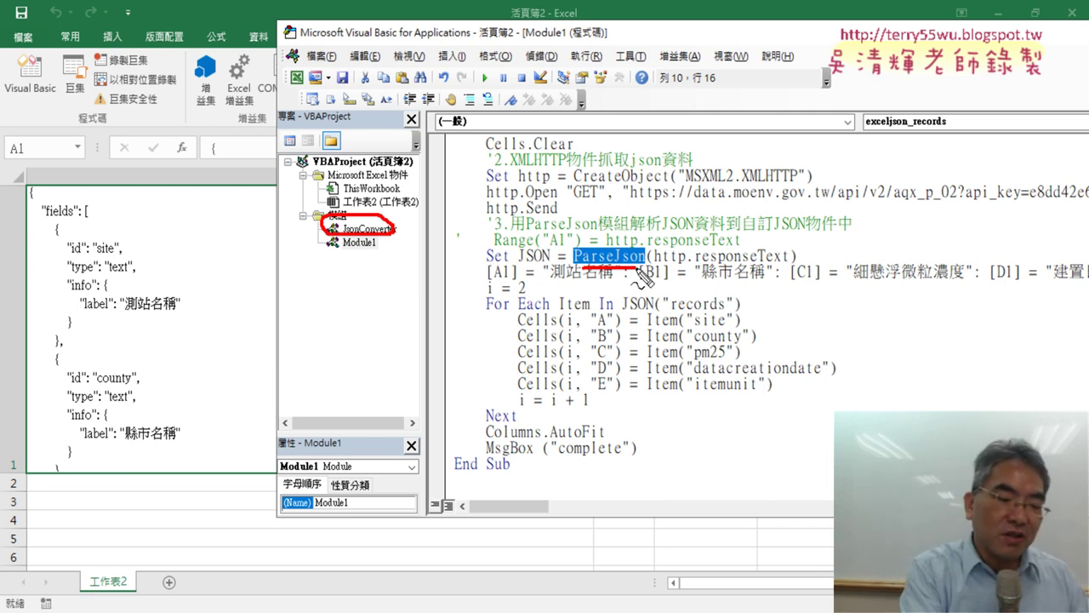
{"action": "key", "text": "Escape"}
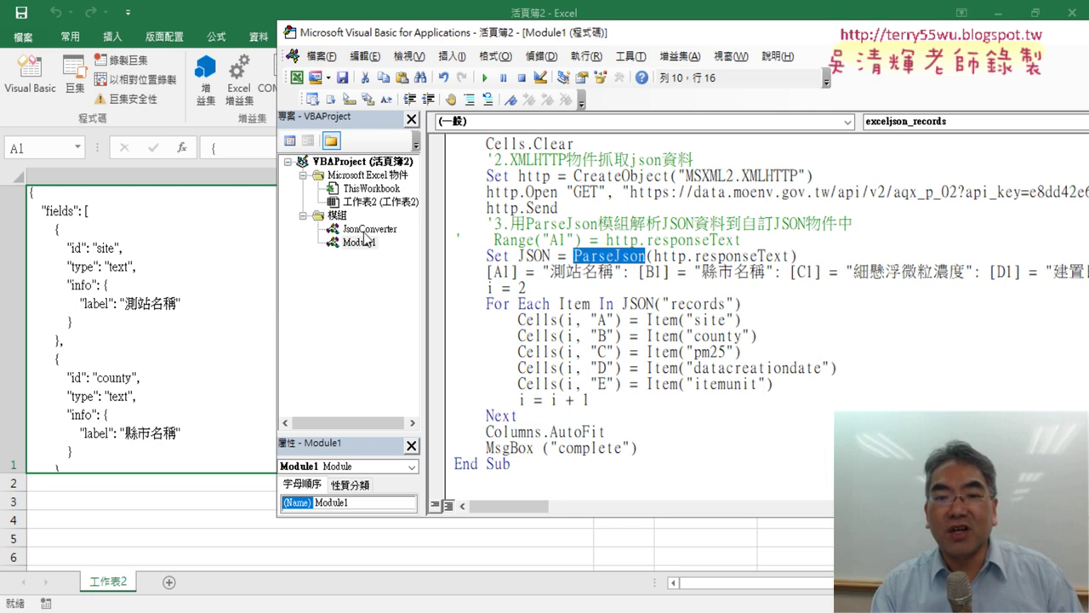
{"action": "left_click", "coordinate": [616, 257]}
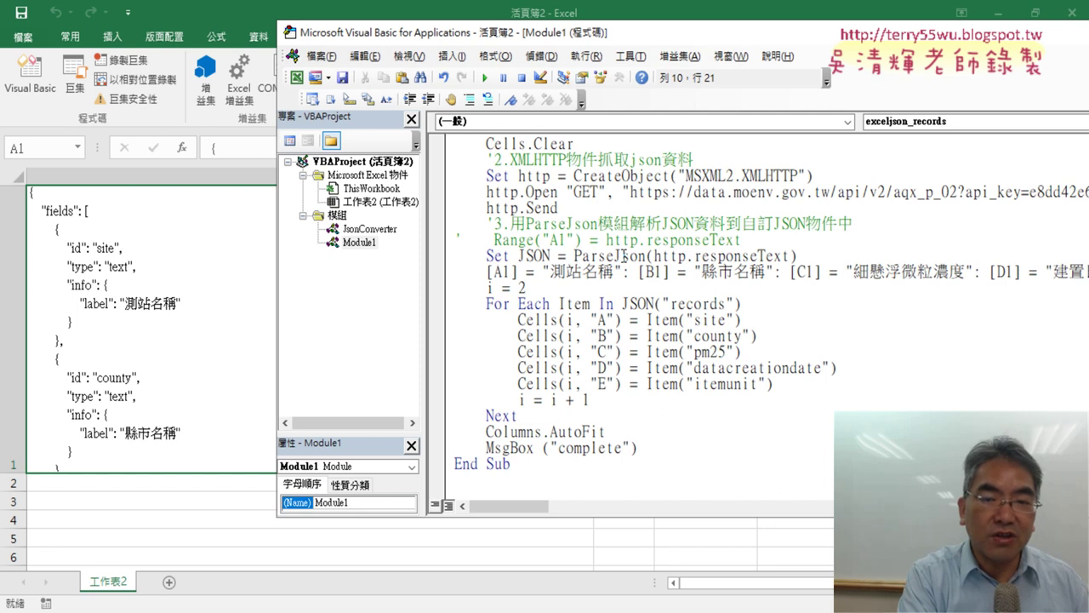
{"action": "key", "text": "shift+F2"}
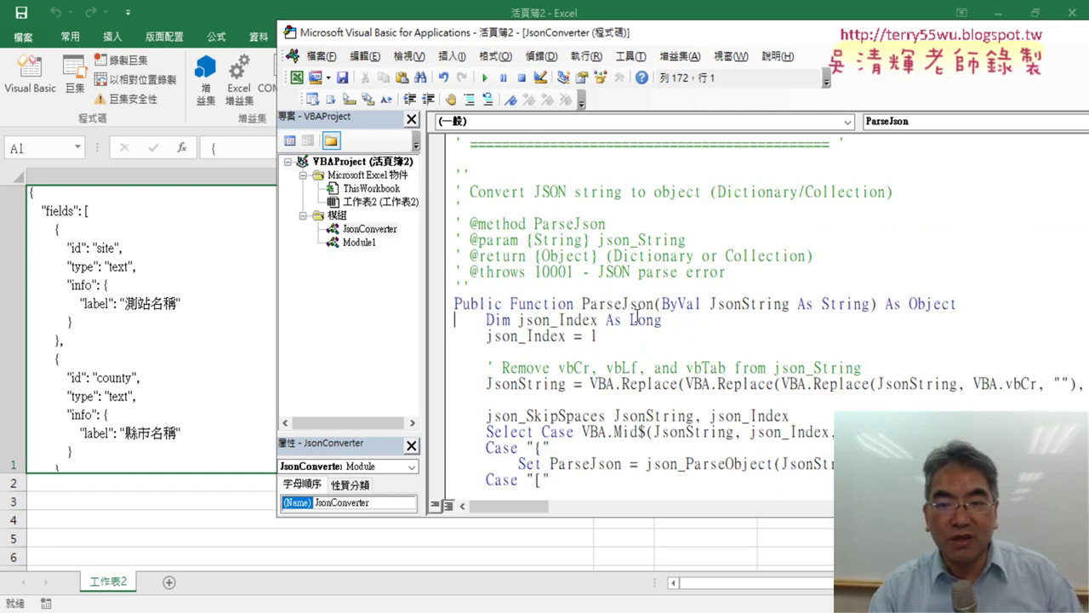
Read through the ParseJson function in JsonConverter, then close that code window.
{"action": "scroll", "coordinate": [680, 312], "scroll_direction": "down", "scroll_amount": 2}
{"action": "scroll", "coordinate": [680, 312], "scroll_direction": "down", "scroll_amount": 2}
{"action": "scroll", "coordinate": [647, 281], "scroll_direction": "down", "scroll_amount": 1}
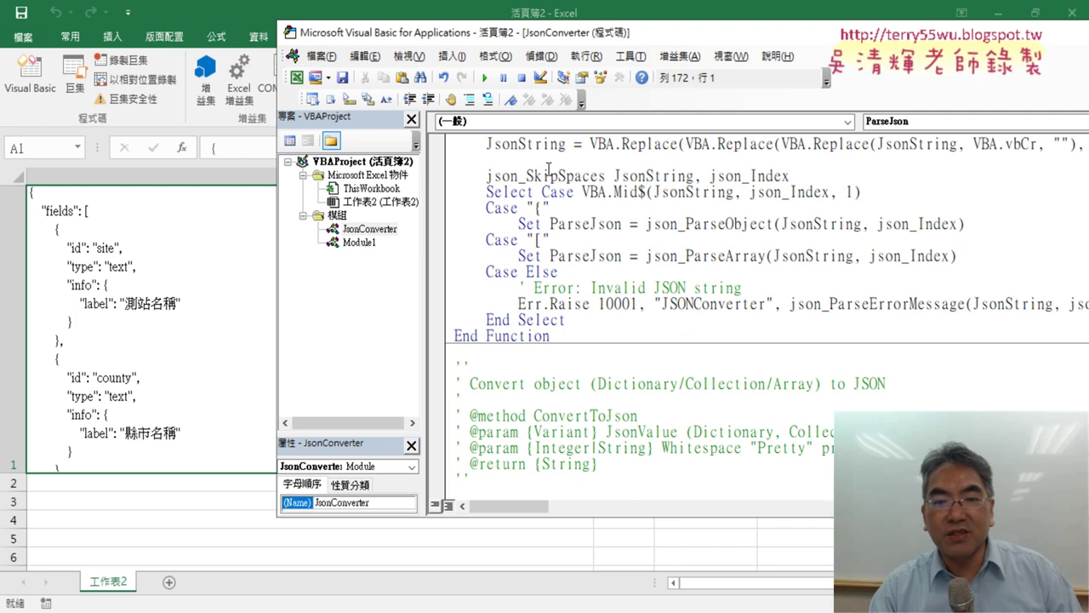
{"action": "scroll", "coordinate": [578, 233], "scroll_direction": "up", "scroll_amount": 2}
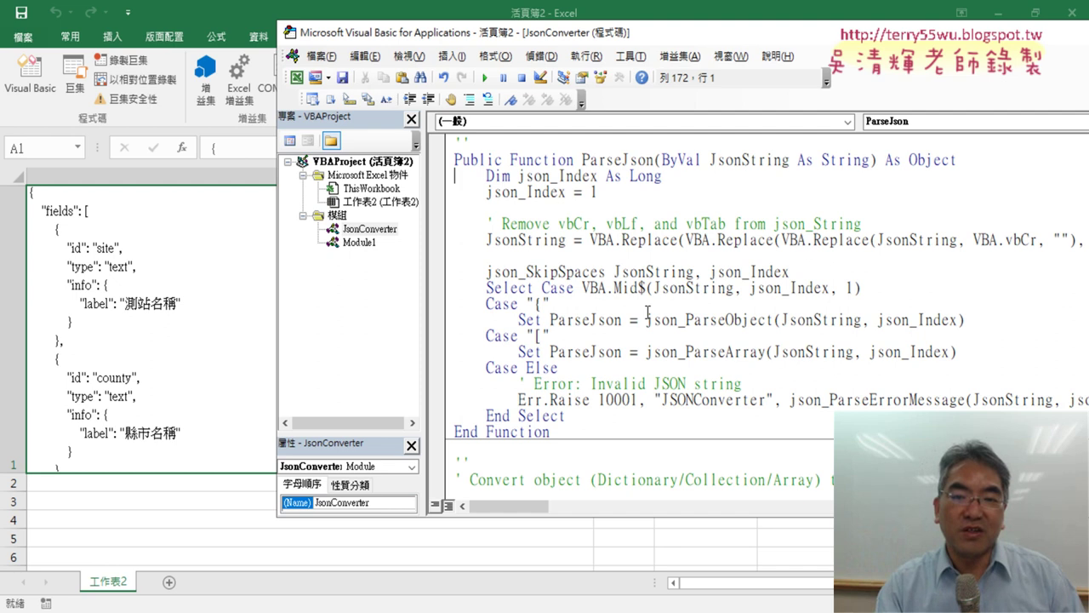
{"action": "mouse_move", "coordinate": [652, 34]}
{"action": "left_mouse_down"}
{"action": "mouse_move", "coordinate": [418, 35]}
{"action": "mouse_move", "coordinate": [428, 37]}
{"action": "left_mouse_up"}
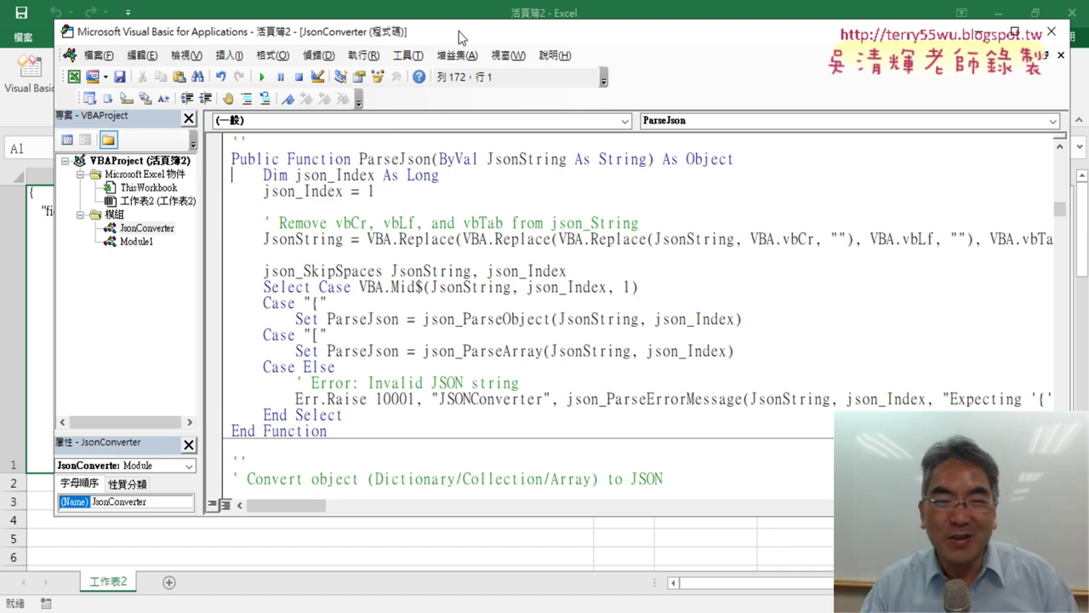
{"action": "left_click", "coordinate": [1060, 55]}
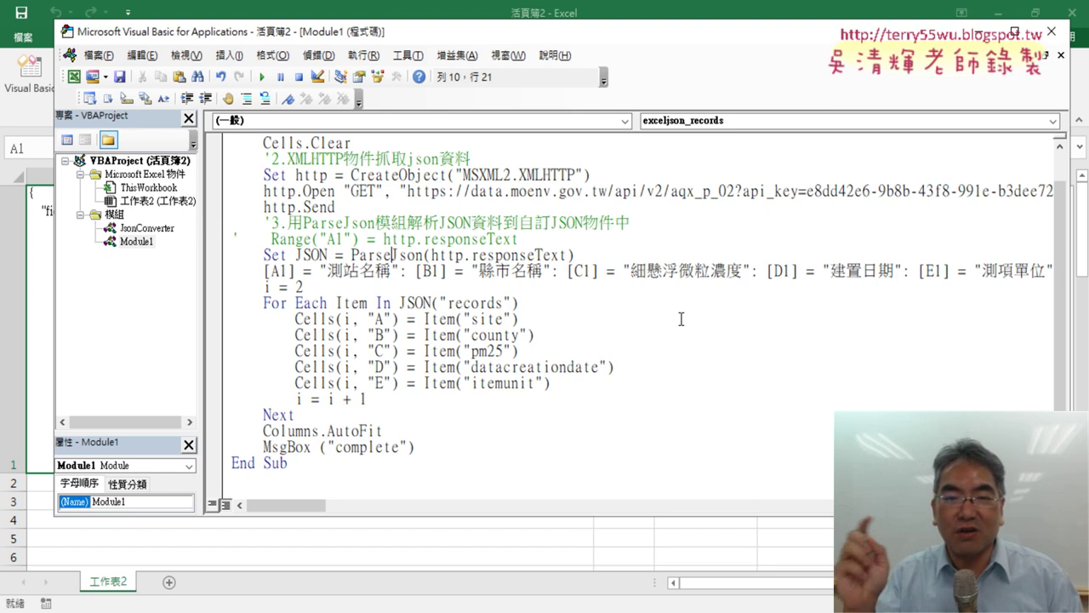
Highlight the JsonConverter module, http.responseText, the JSON variable and the "records" key for explanation.
{"action": "left_click", "coordinate": [164, 231]}
{"action": "left_click", "coordinate": [418, 255]}
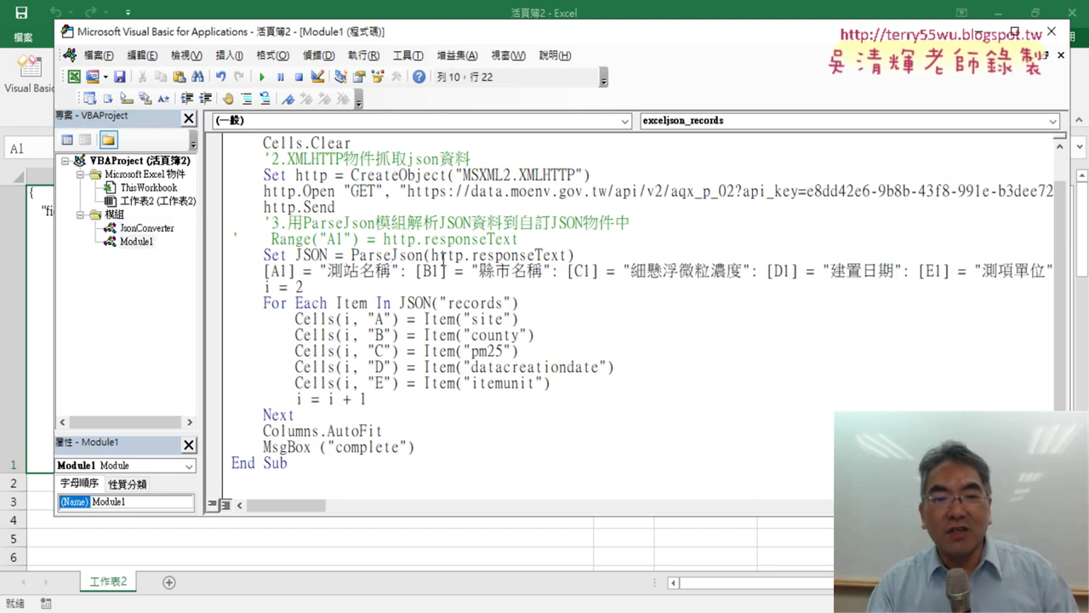
{"action": "left_click_drag", "start_coordinate": [430, 254], "coordinate": [568, 255]}
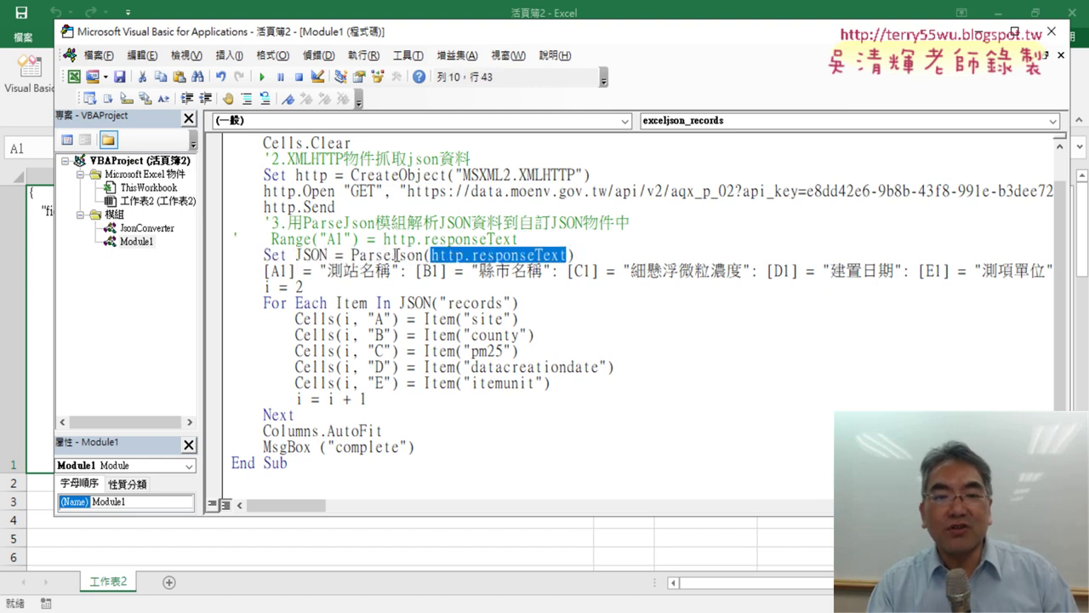
{"action": "left_click_drag", "start_coordinate": [327, 255], "coordinate": [294, 254]}
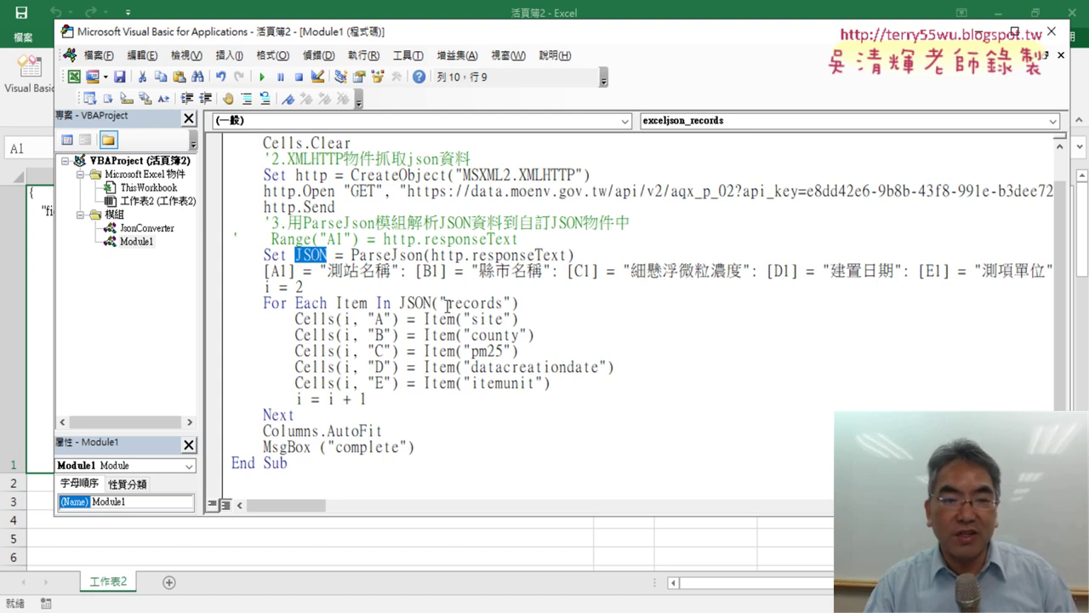
{"action": "left_click_drag", "start_coordinate": [432, 303], "coordinate": [521, 301]}
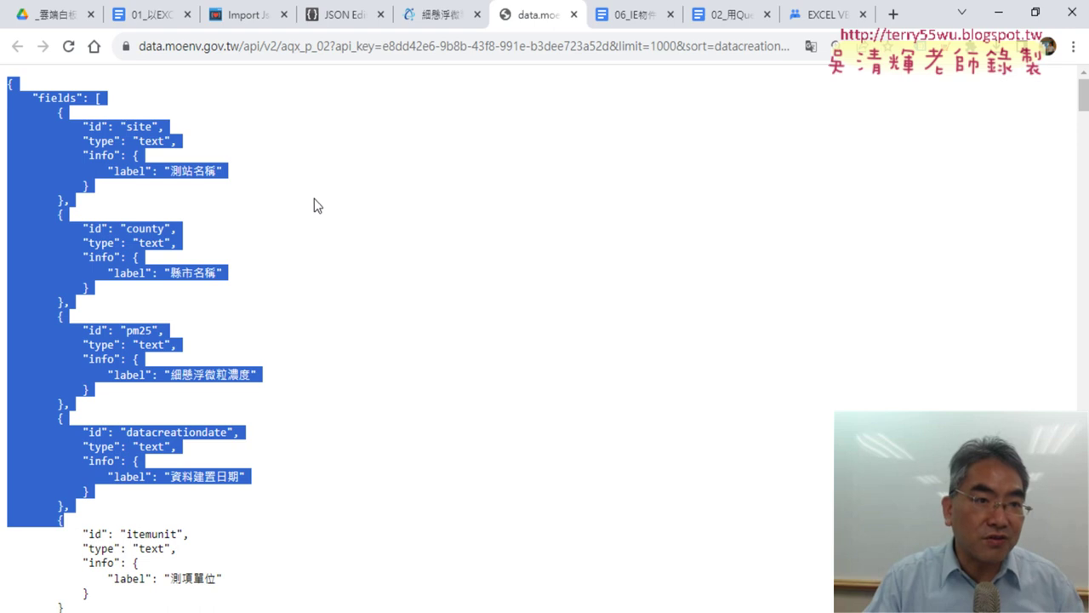
In JSON Editor Online, collapse and re-expand the root object to list its properties.
{"action": "left_click", "coordinate": [338, 16]}
{"action": "left_click", "coordinate": [298, 126]}
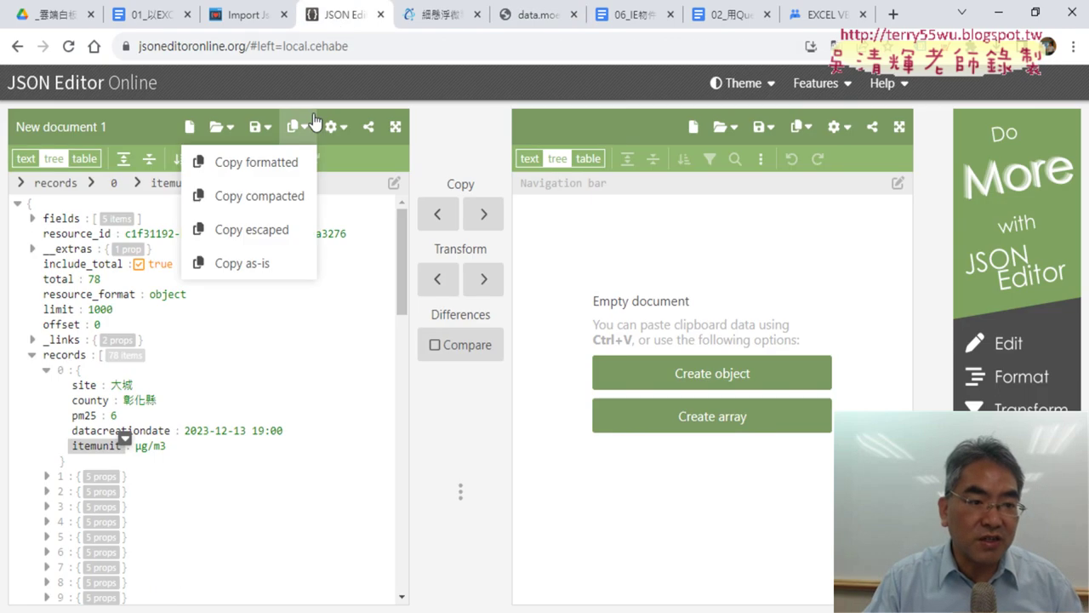
{"action": "left_click", "coordinate": [19, 206]}
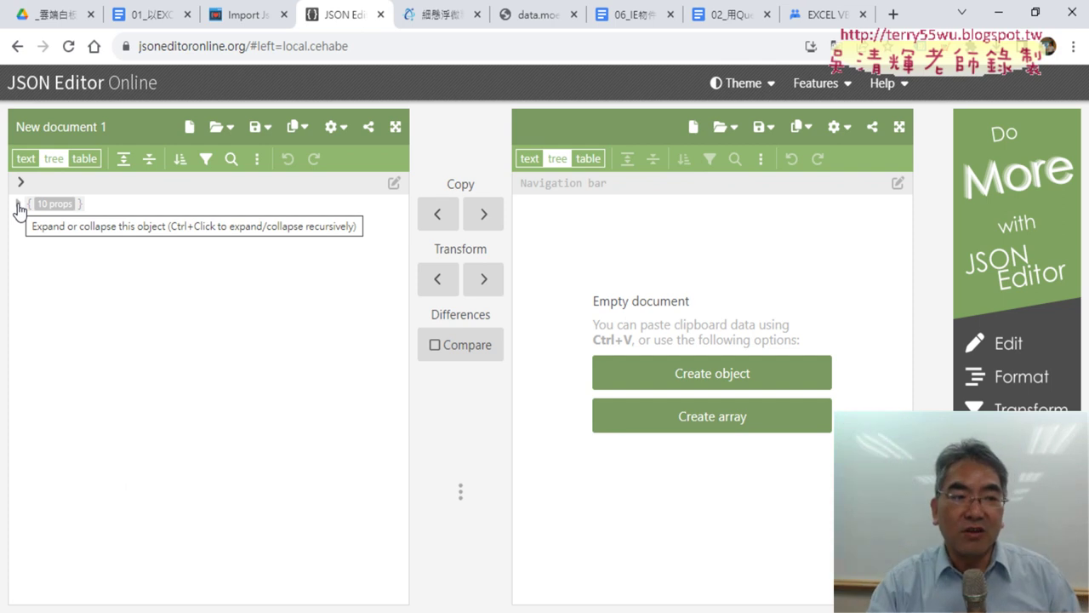
{"action": "left_click", "coordinate": [18, 205]}
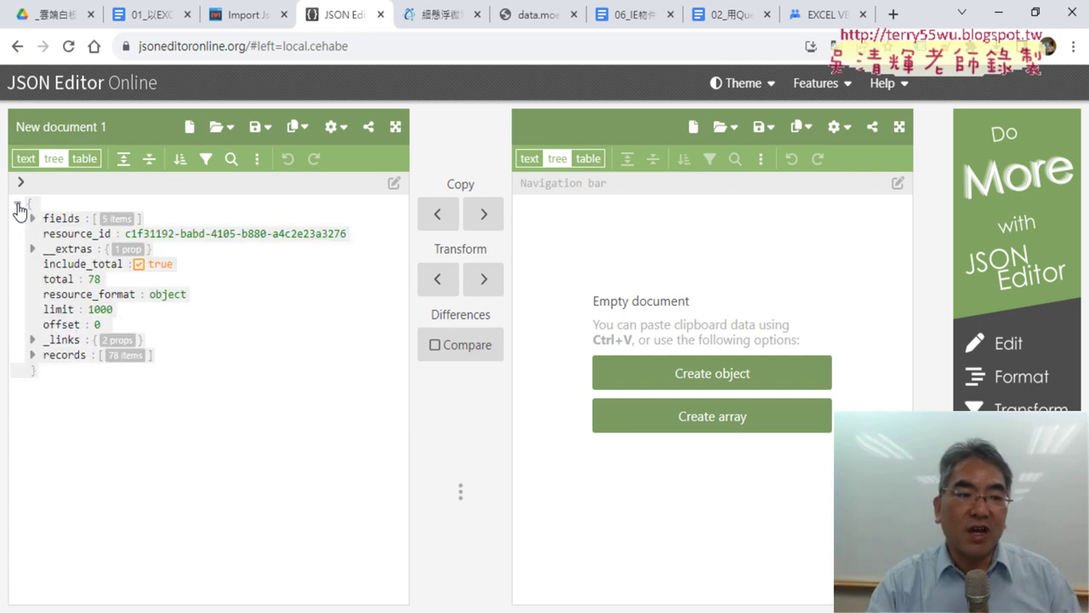
Copy the records key name and return to the loop line in the VBA editor.
{"action": "double_click", "coordinate": [75, 356]}
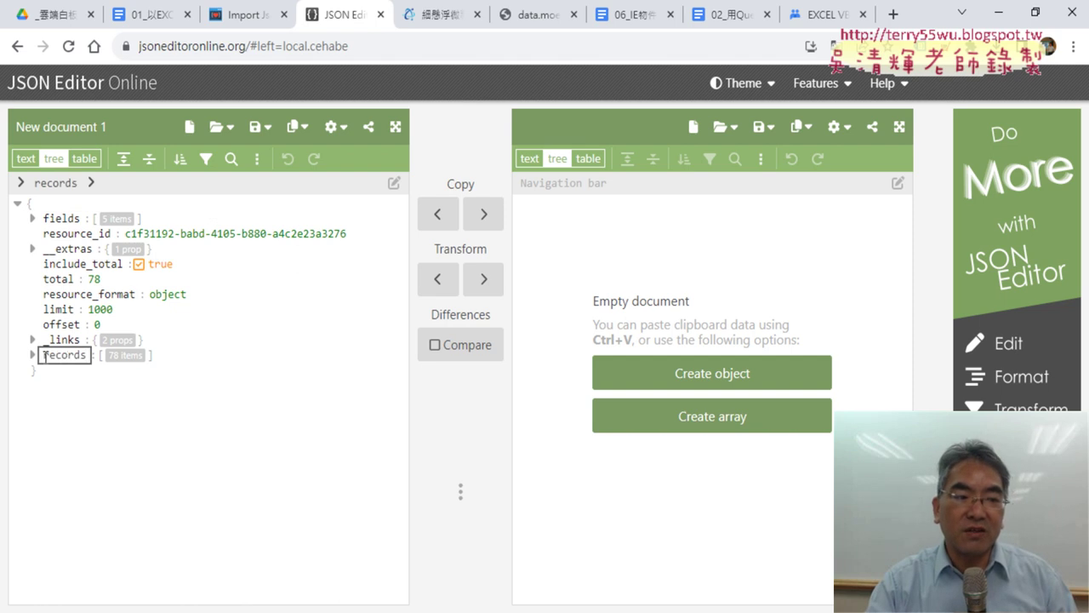
{"action": "left_click_drag", "start_coordinate": [44, 355], "coordinate": [102, 356]}
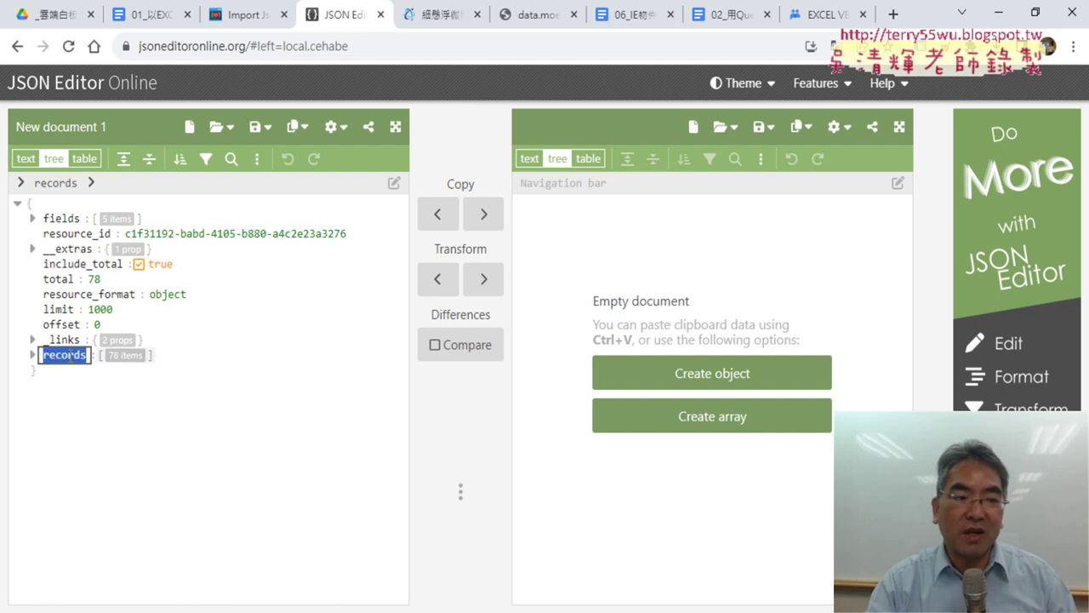
{"action": "right_click", "coordinate": [68, 355]}
{"action": "left_click", "coordinate": [145, 140]}
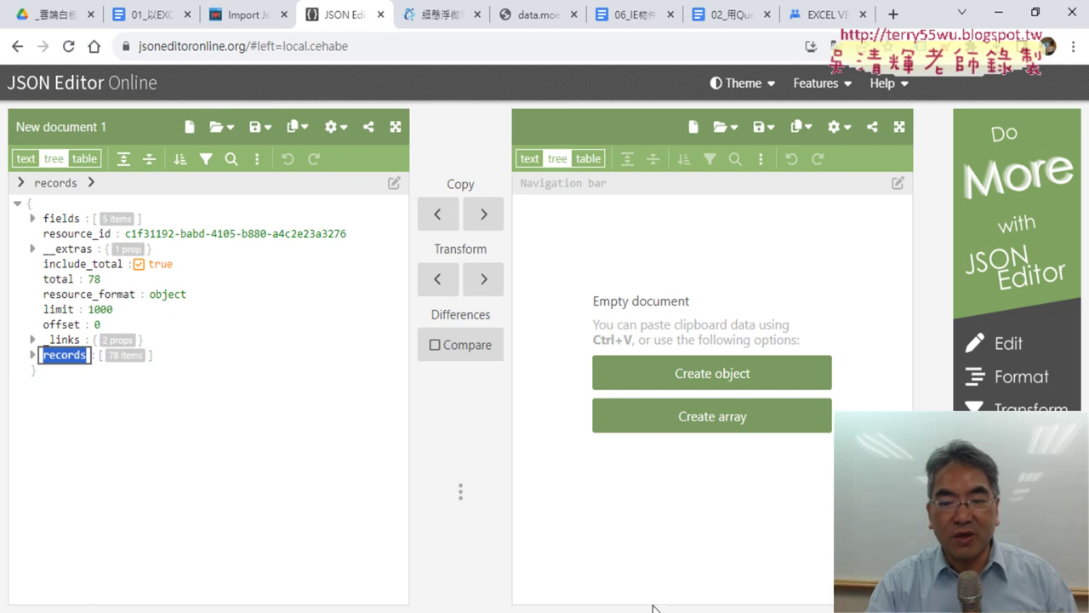
{"action": "key", "text": "alt+Tab"}
{"action": "left_click", "coordinate": [491, 305]}
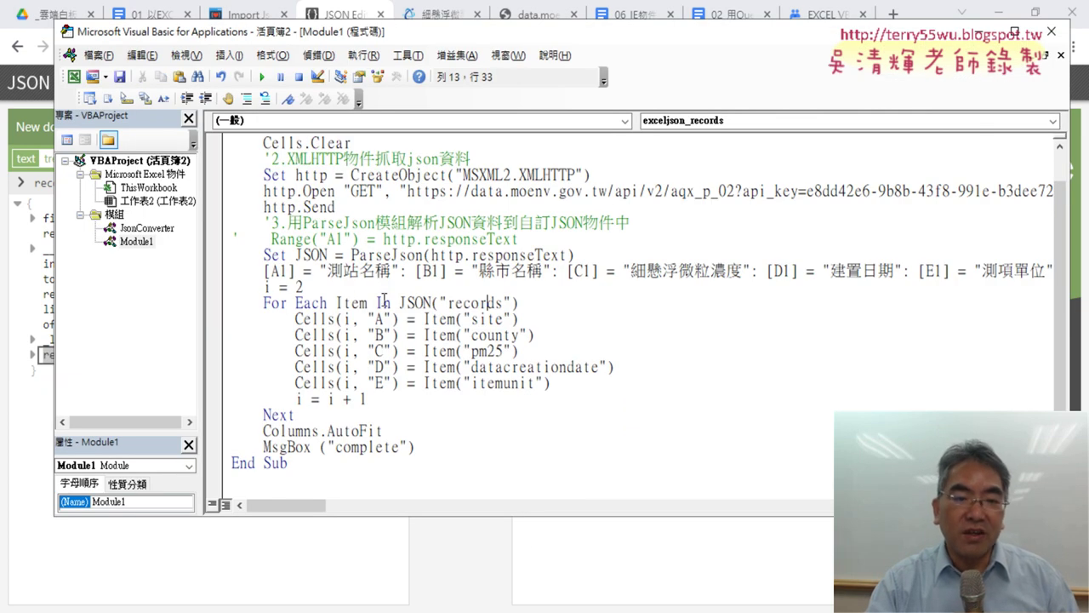
Highlight the For Each loop's JSON("records") parts, delete records, then restore it with undo.
{"action": "left_click_drag", "start_coordinate": [400, 303], "coordinate": [439, 303]}
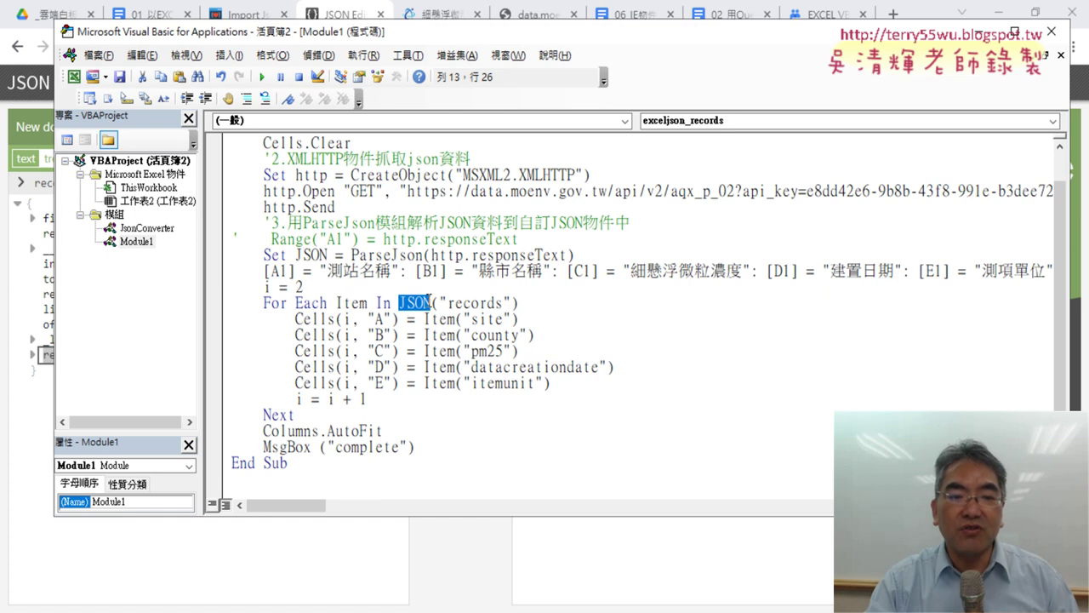
{"action": "left_click_drag", "start_coordinate": [263, 303], "coordinate": [326, 303]}
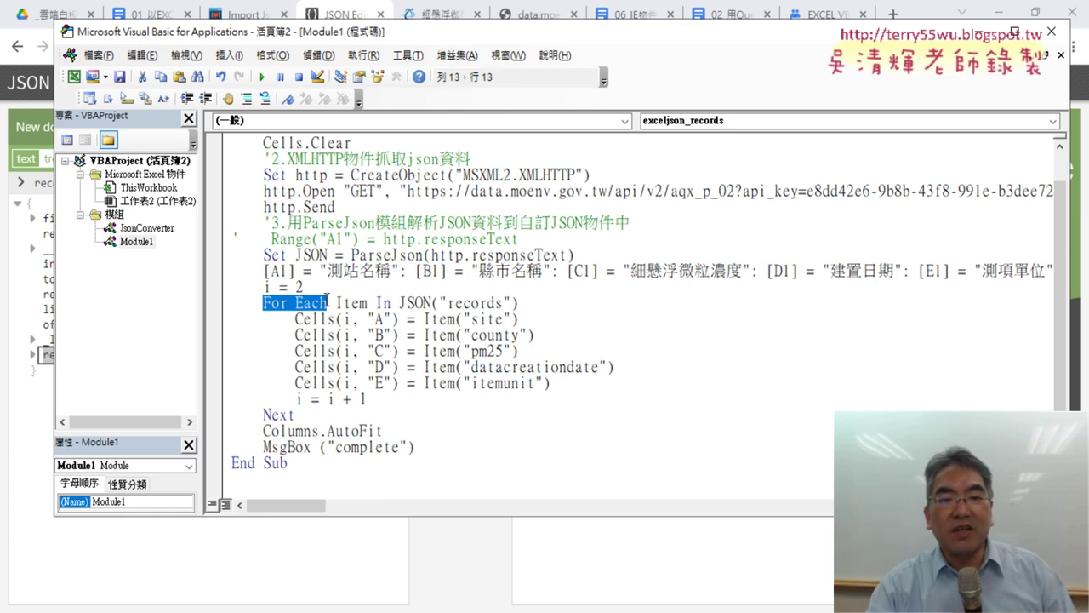
{"action": "left_click_drag", "start_coordinate": [446, 303], "coordinate": [504, 303]}
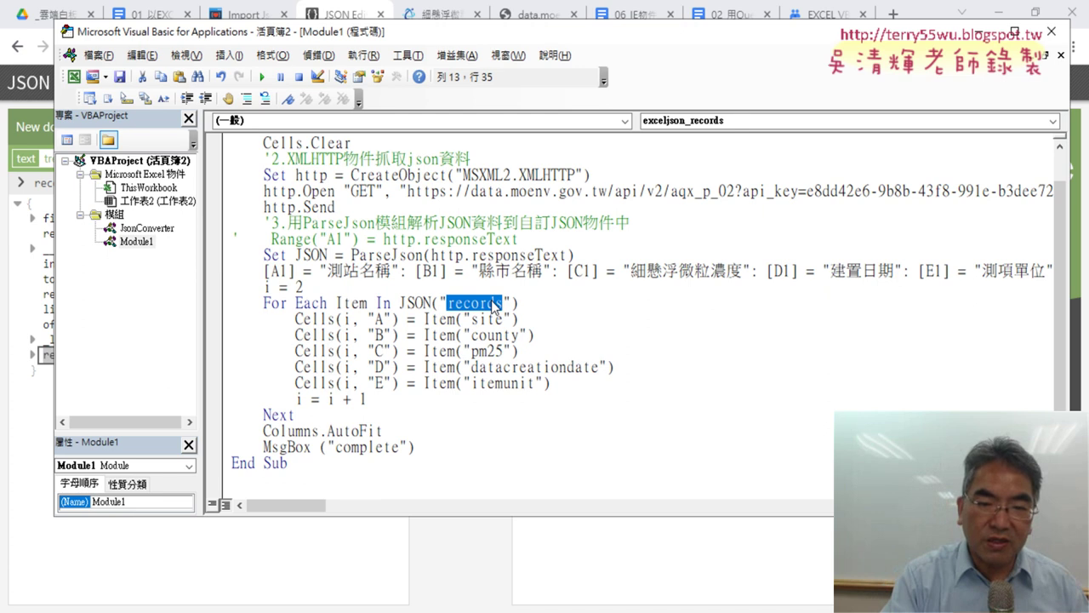
{"action": "key", "text": "Delete"}
{"action": "key", "text": "ctrl+z"}
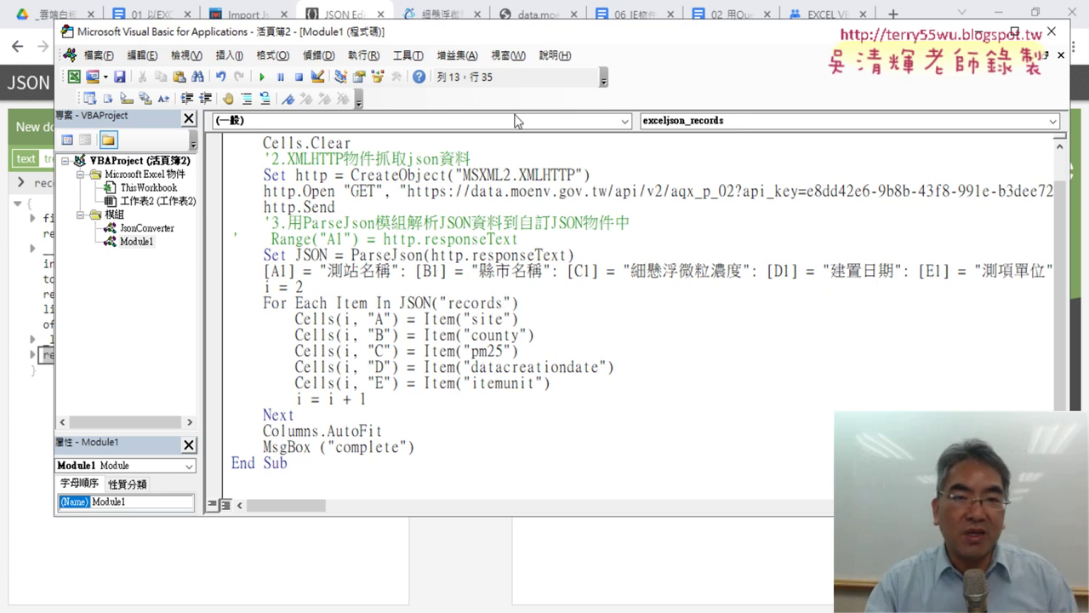
Move the code window aside, mark the 78-item count, and expand the records array.
{"action": "left_click_drag", "start_coordinate": [506, 33], "coordinate": [624, 39]}
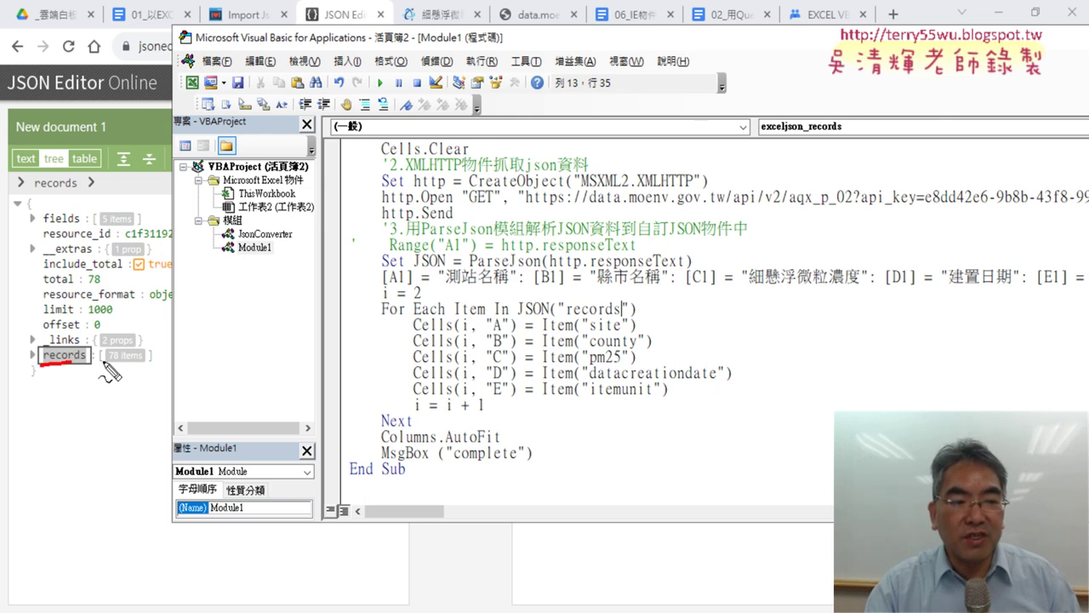
{"action": "left_click_drag", "start_coordinate": [104, 362], "coordinate": [141, 361]}
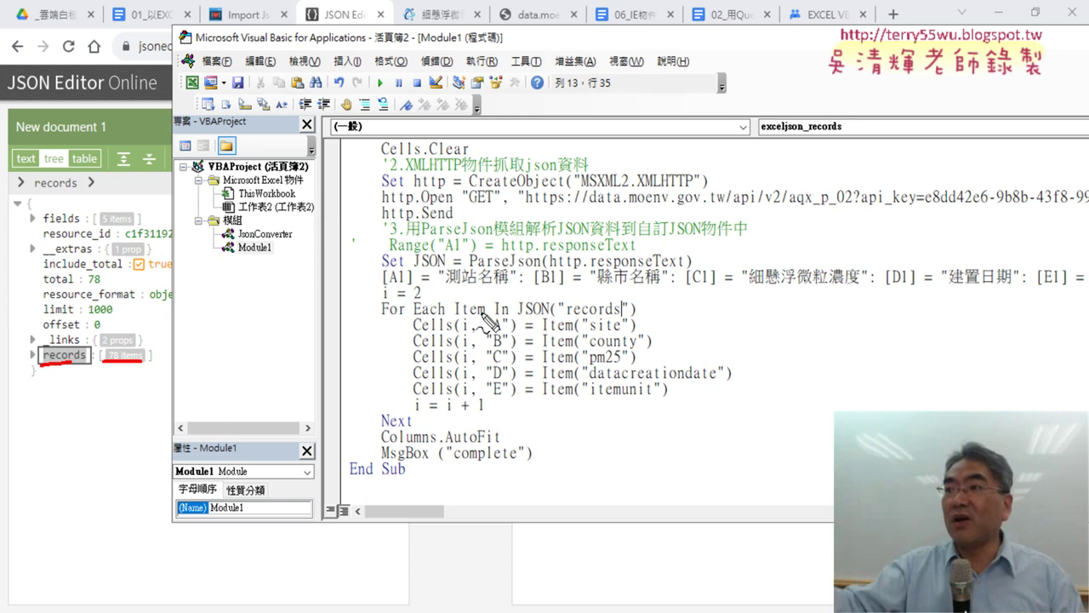
{"action": "key", "text": "Escape"}
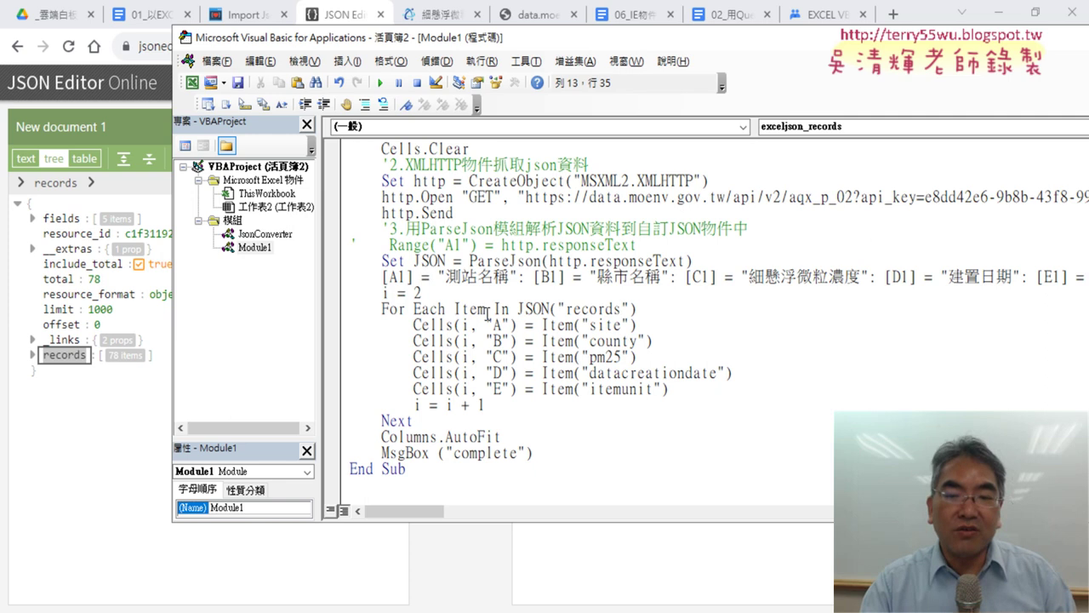
{"action": "left_click", "coordinate": [32, 359]}
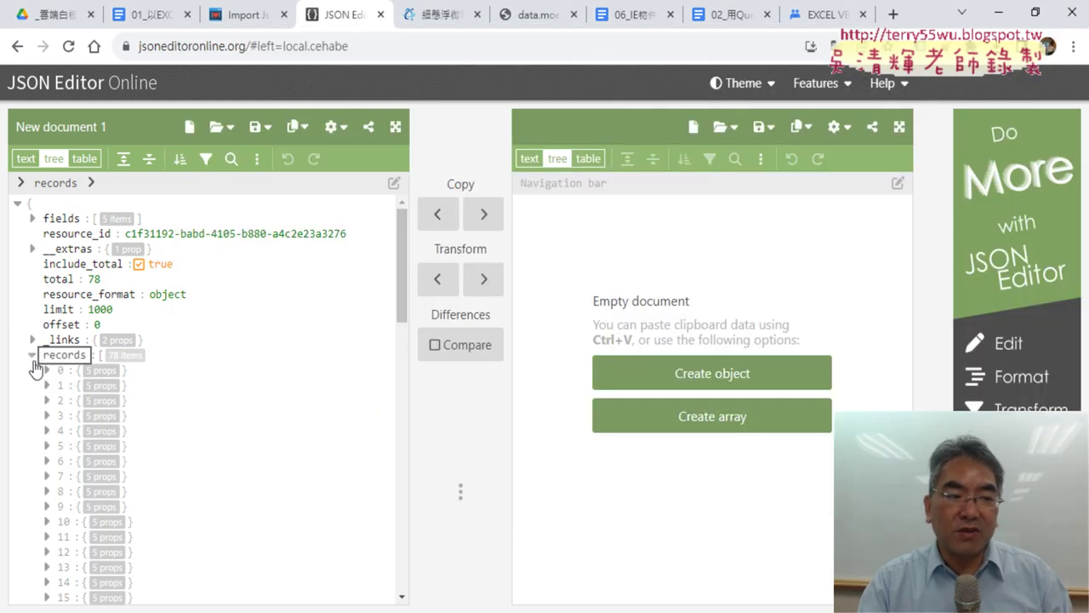
Expand record 0 and underline its site and datacreationdate field names.
{"action": "left_click", "coordinate": [48, 371]}
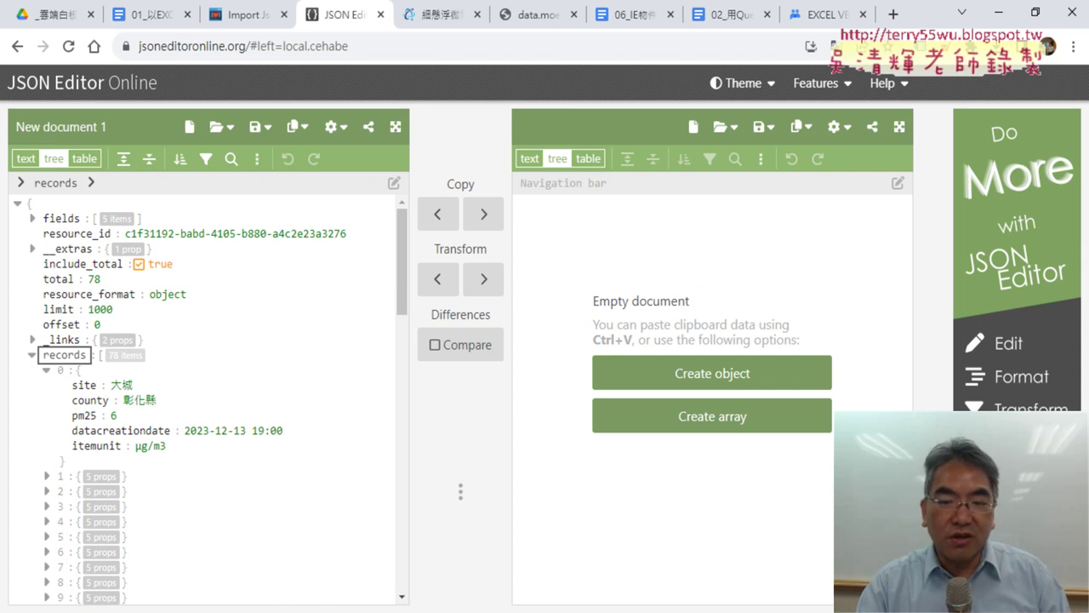
{"action": "key", "text": "alt+Tab"}
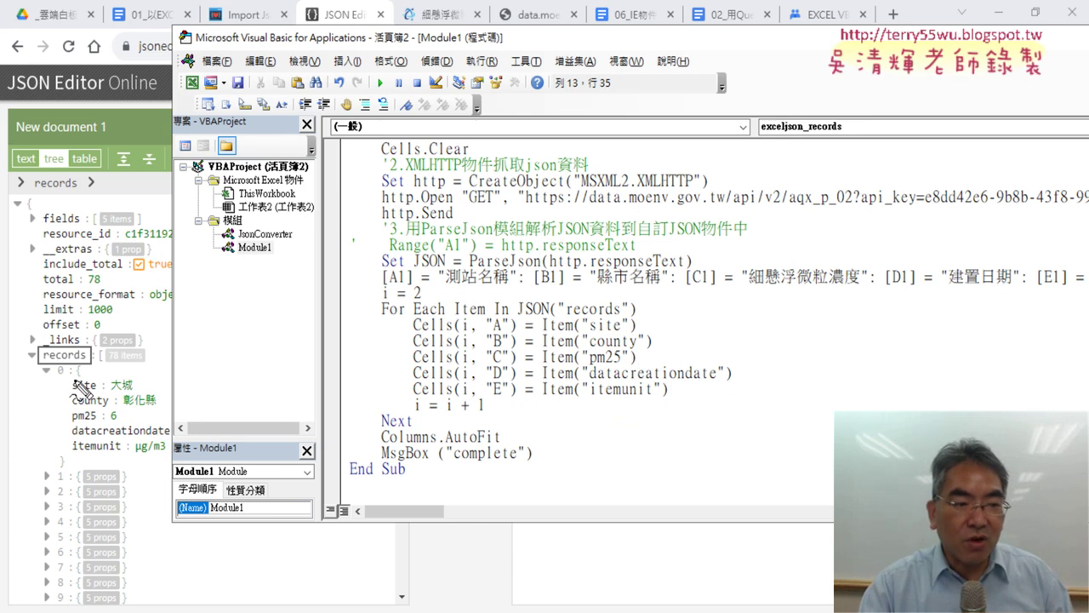
{"action": "left_click_drag", "start_coordinate": [75, 391], "coordinate": [94, 394]}
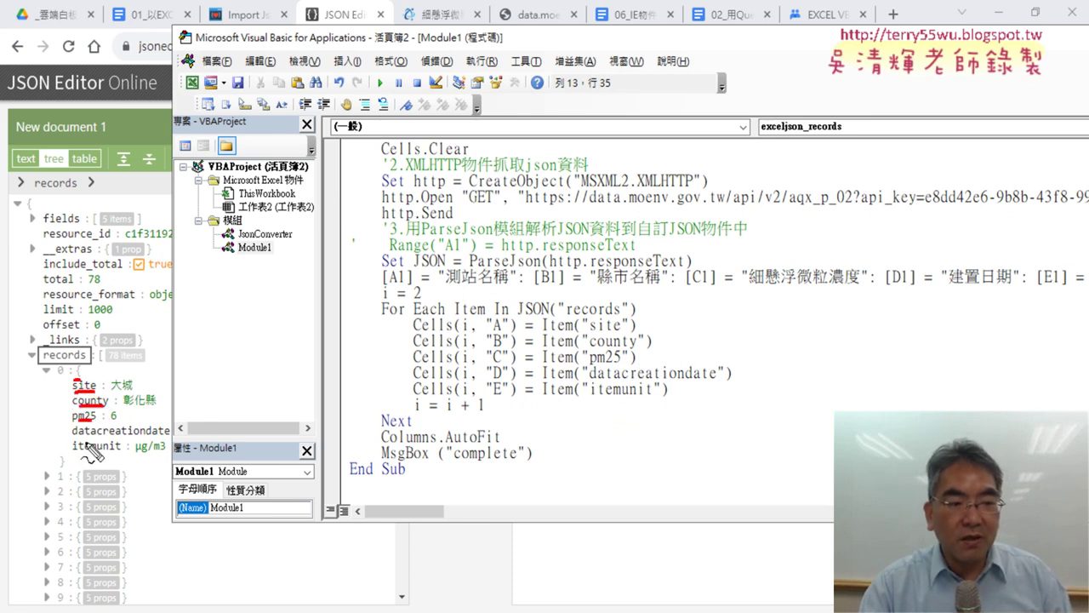
{"action": "left_click_drag", "start_coordinate": [87, 439], "coordinate": [112, 439]}
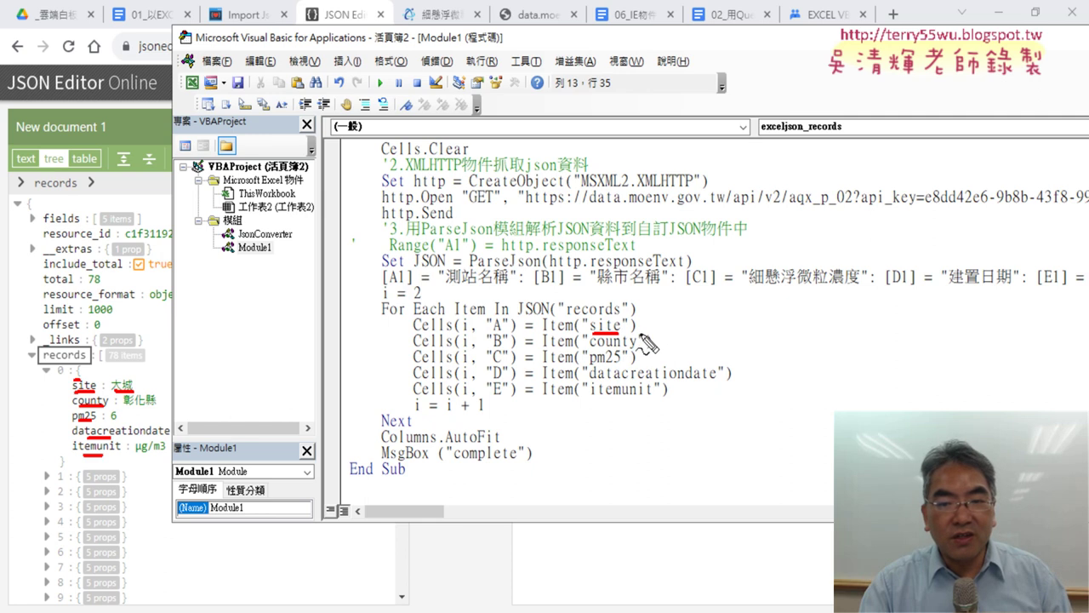
Annotate records-to-column-A, county value 彰化縣 and the i + 1 counter, then clear annotations.
{"action": "left_click_drag", "start_coordinate": [594, 312], "coordinate": [509, 333]}
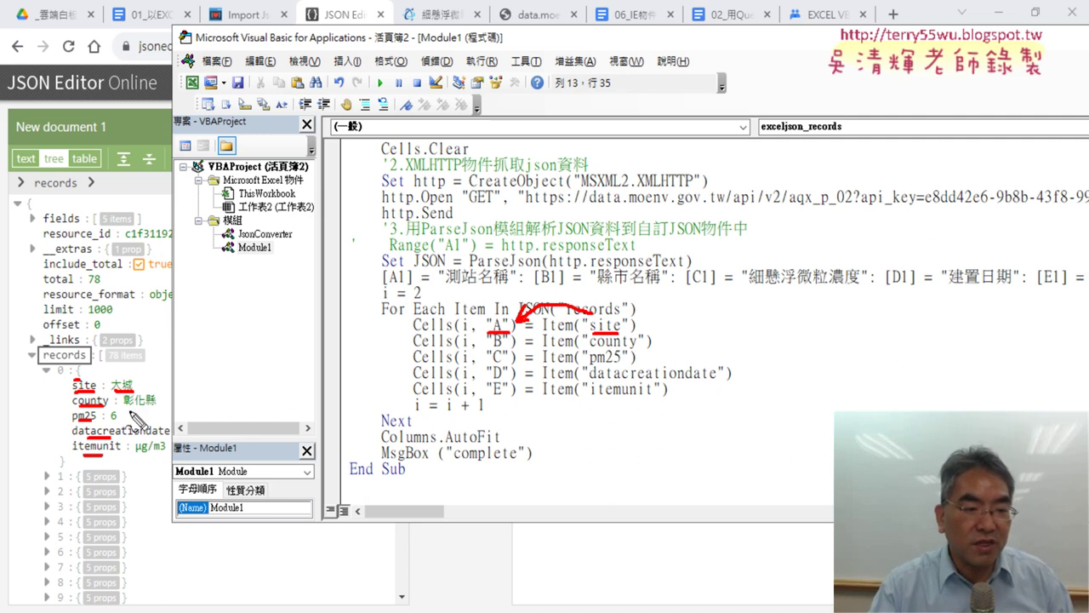
{"action": "left_click_drag", "start_coordinate": [124, 406], "coordinate": [156, 408]}
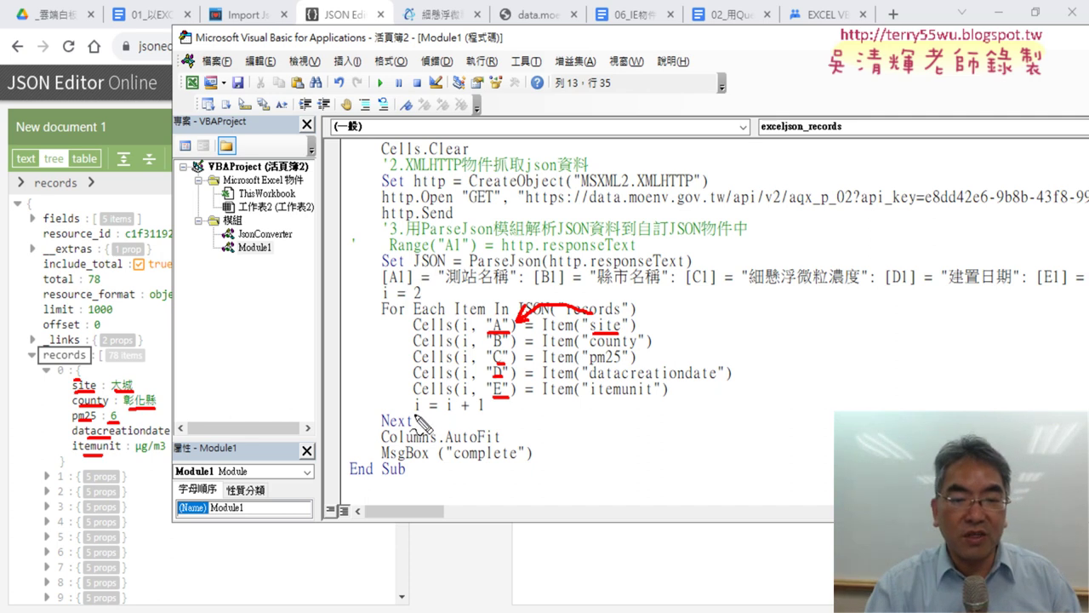
{"action": "left_click_drag", "start_coordinate": [446, 414], "coordinate": [491, 413]}
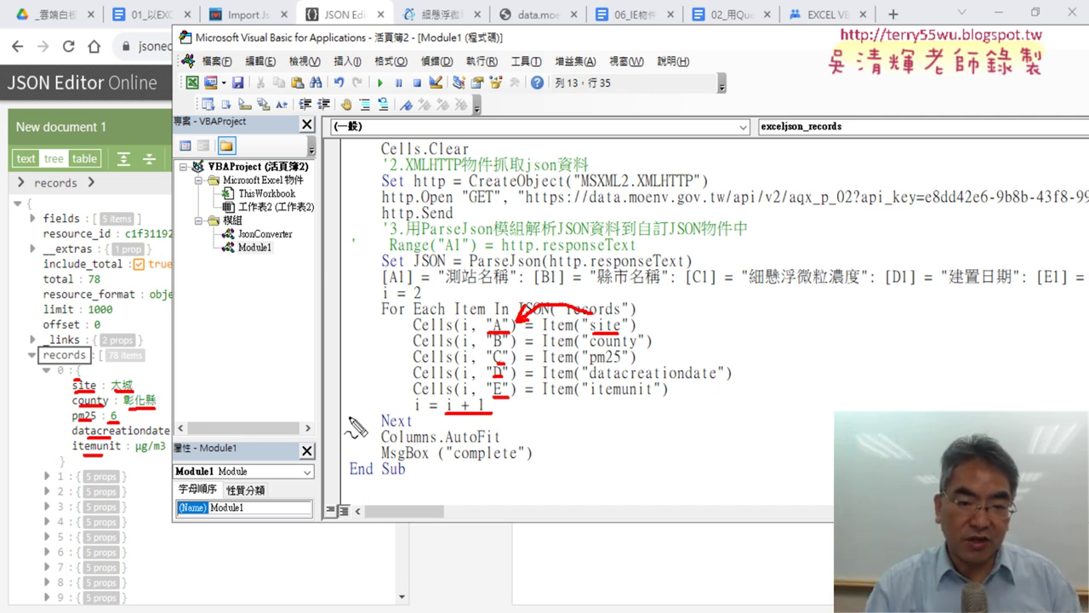
{"action": "key", "text": "Escape"}
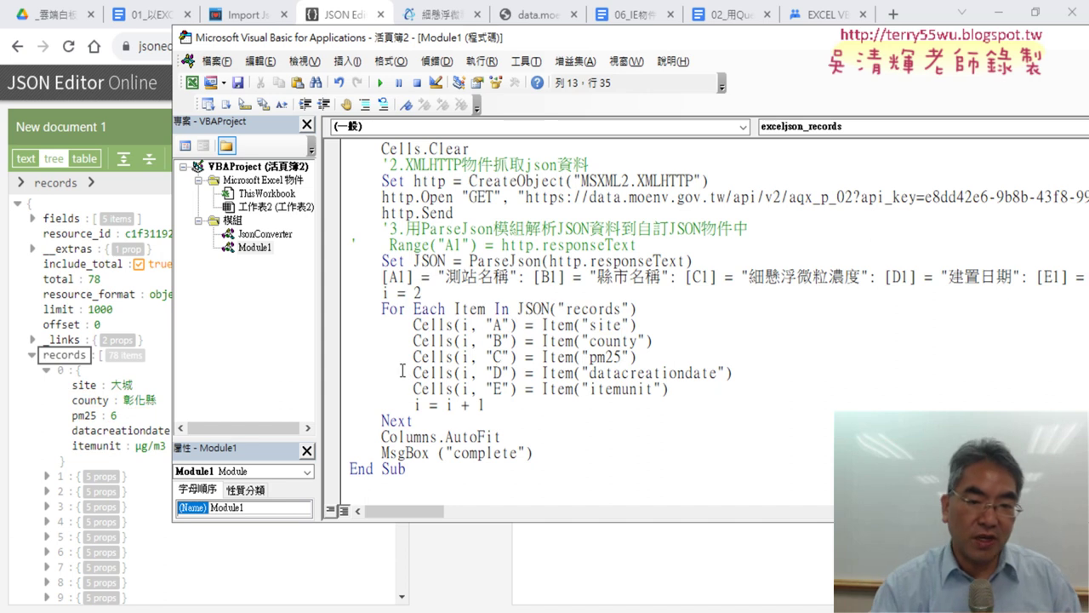
Set a breakpoint on Cells(i, "A") = Item("site"), then shrink Excel's row 1 and column A.
{"action": "left_click", "coordinate": [332, 325]}
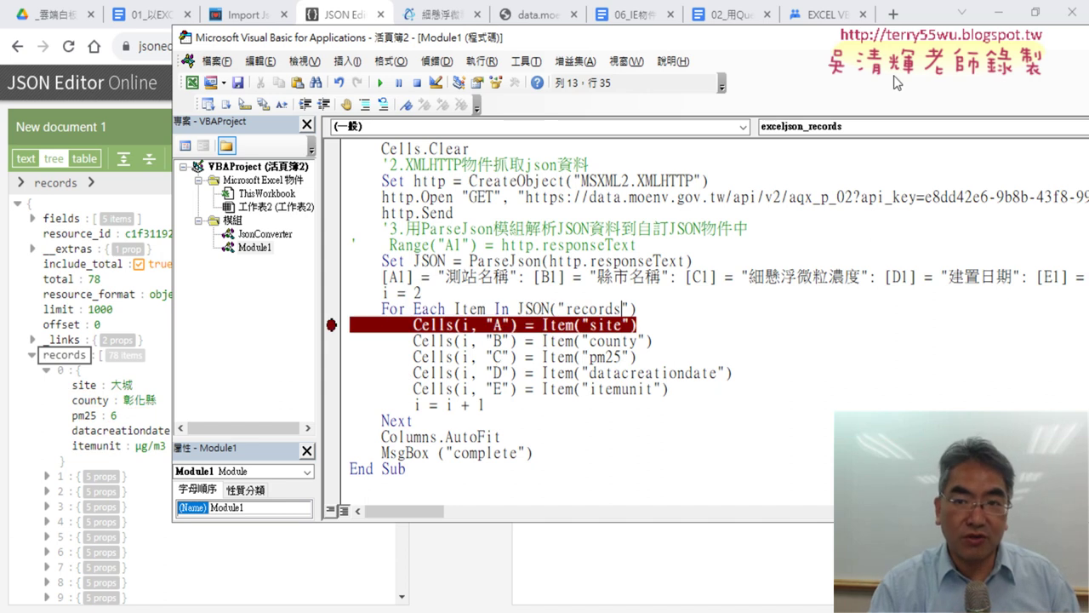
{"action": "left_click", "coordinate": [1002, 14]}
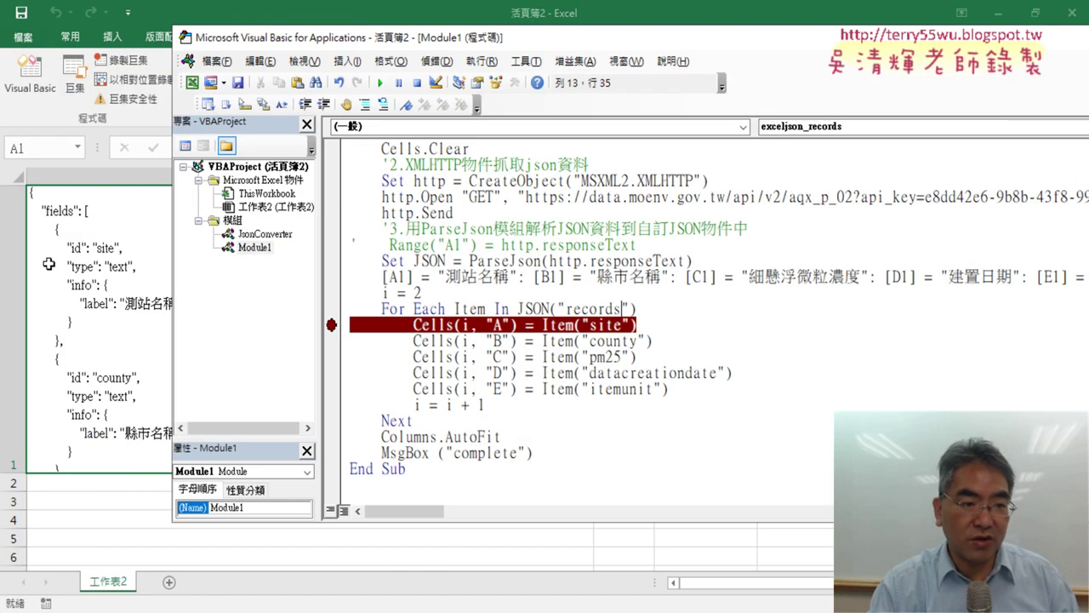
{"action": "left_click", "coordinate": [62, 265]}
{"action": "left_click_drag", "start_coordinate": [21, 474], "coordinate": [55, 210]}
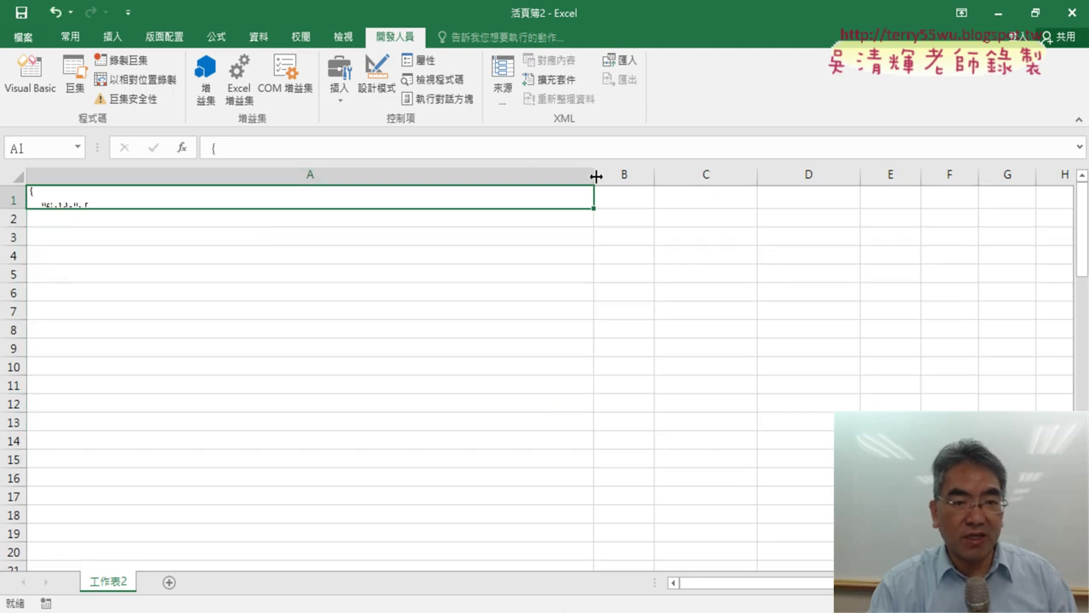
{"action": "left_click_drag", "start_coordinate": [594, 175], "coordinate": [124, 177]}
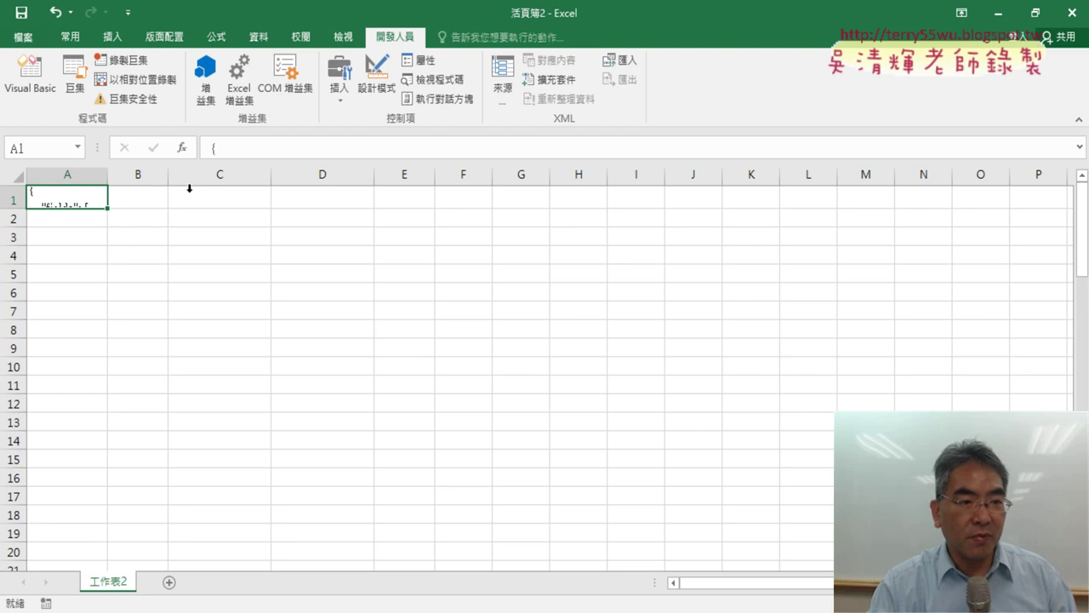
{"action": "left_click", "coordinate": [30, 77]}
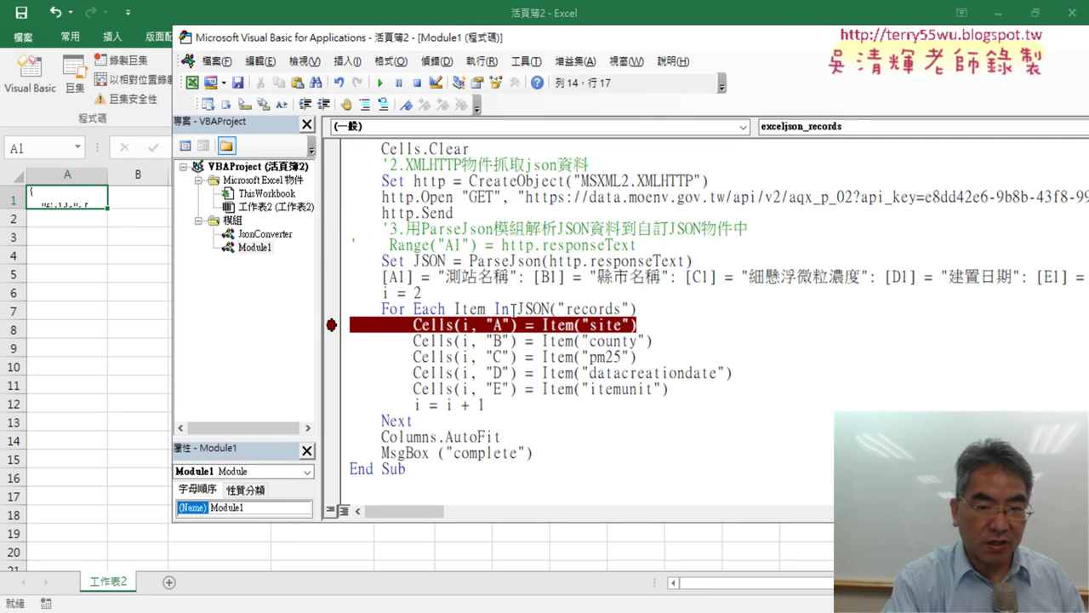
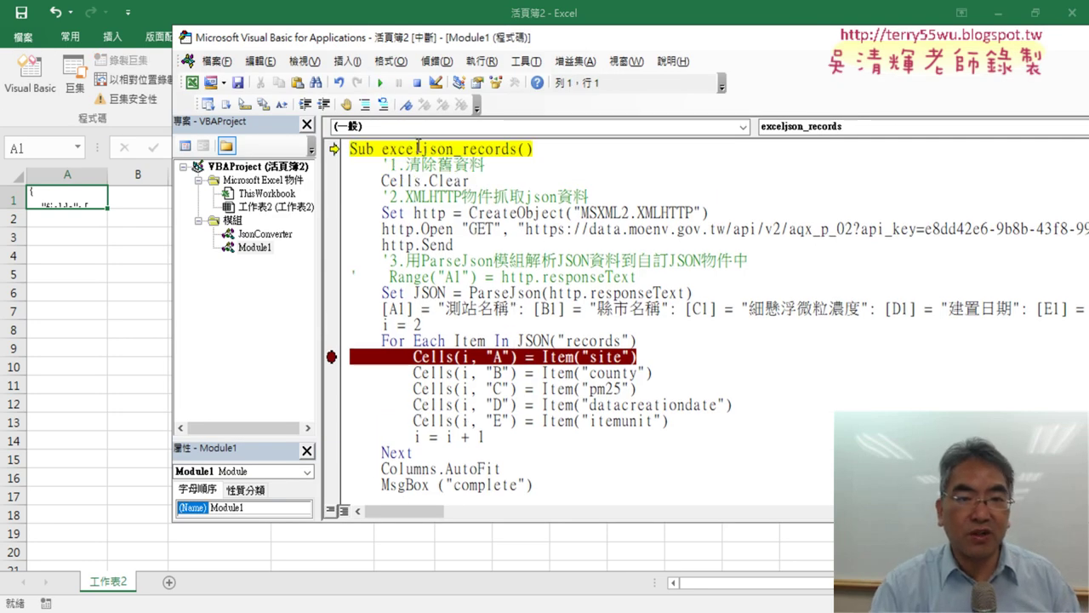
Continue the exceljson_records macro to its loop breakpoint and review the [A1] 測站名稱 header line.
{"action": "left_click", "coordinate": [380, 82]}
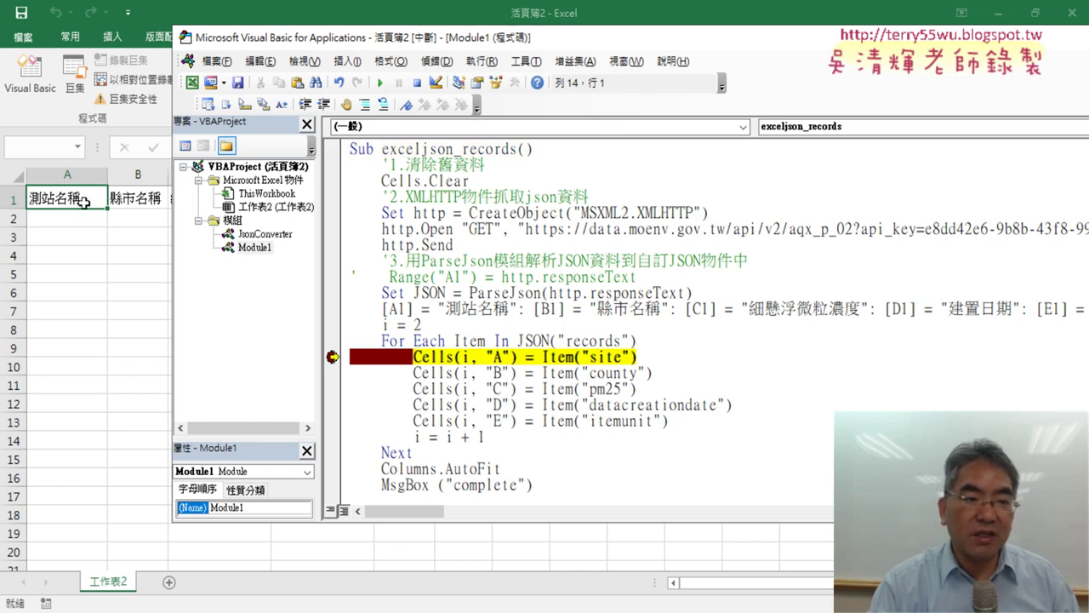
{"action": "left_click_drag", "start_coordinate": [382, 308], "coordinate": [413, 309]}
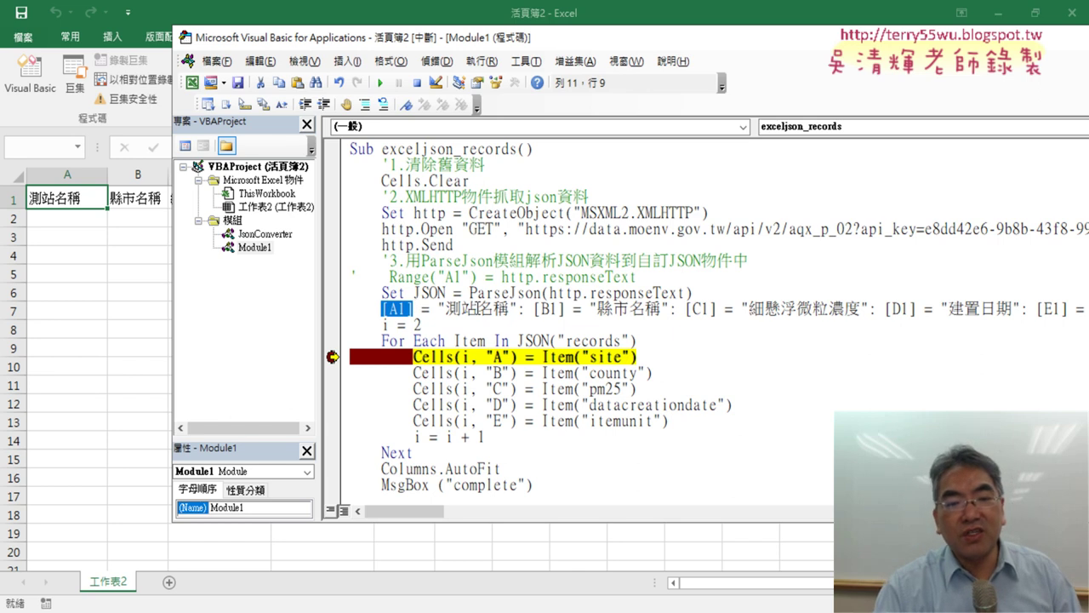
{"action": "left_click", "coordinate": [390, 309]}
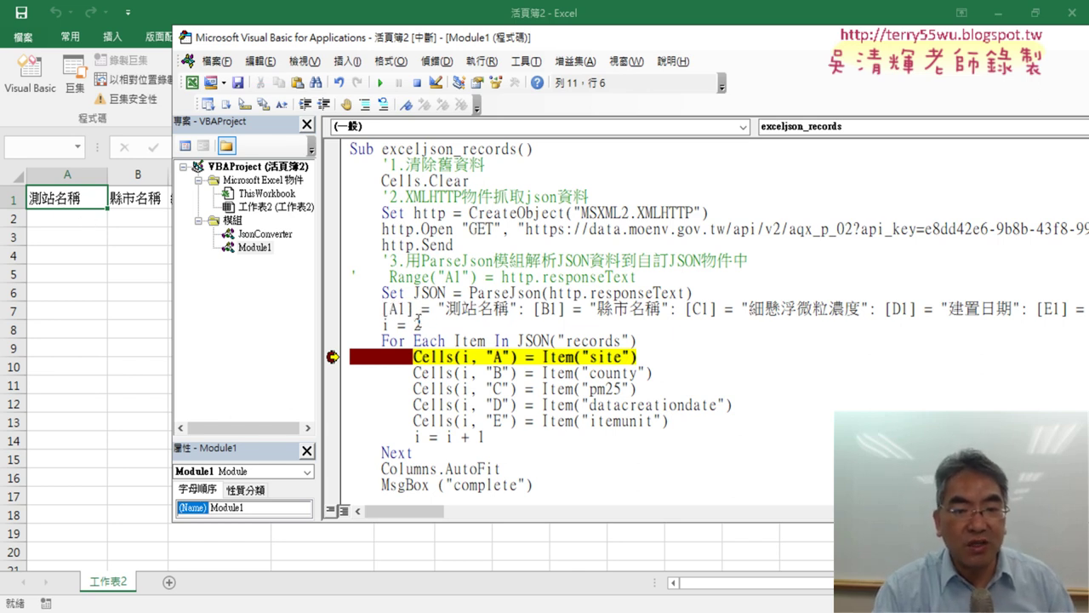
{"action": "left_click_drag", "start_coordinate": [441, 309], "coordinate": [511, 309]}
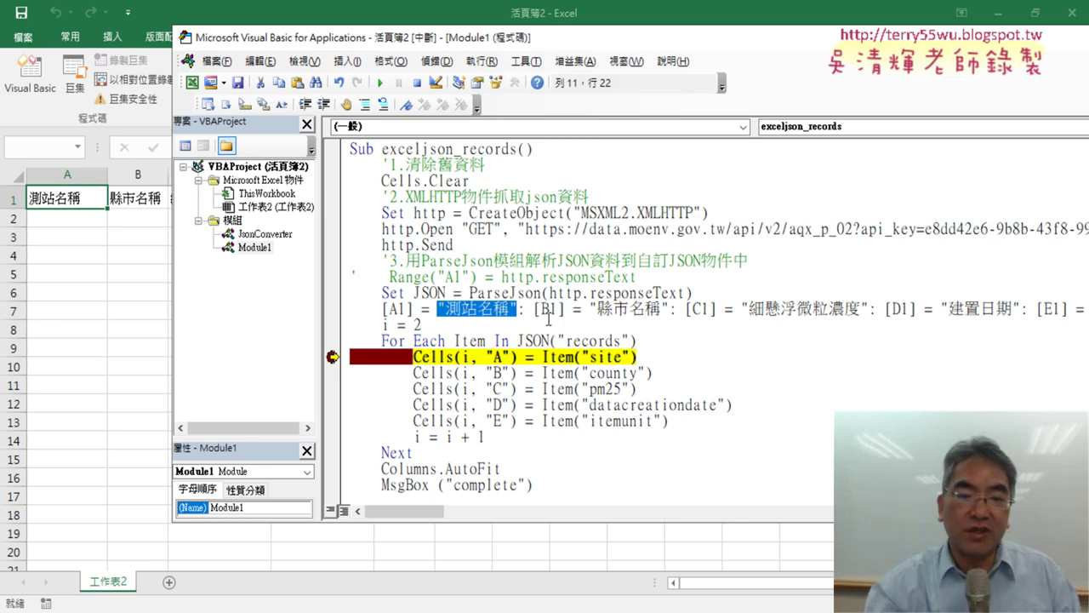
{"action": "left_click", "coordinate": [525, 311]}
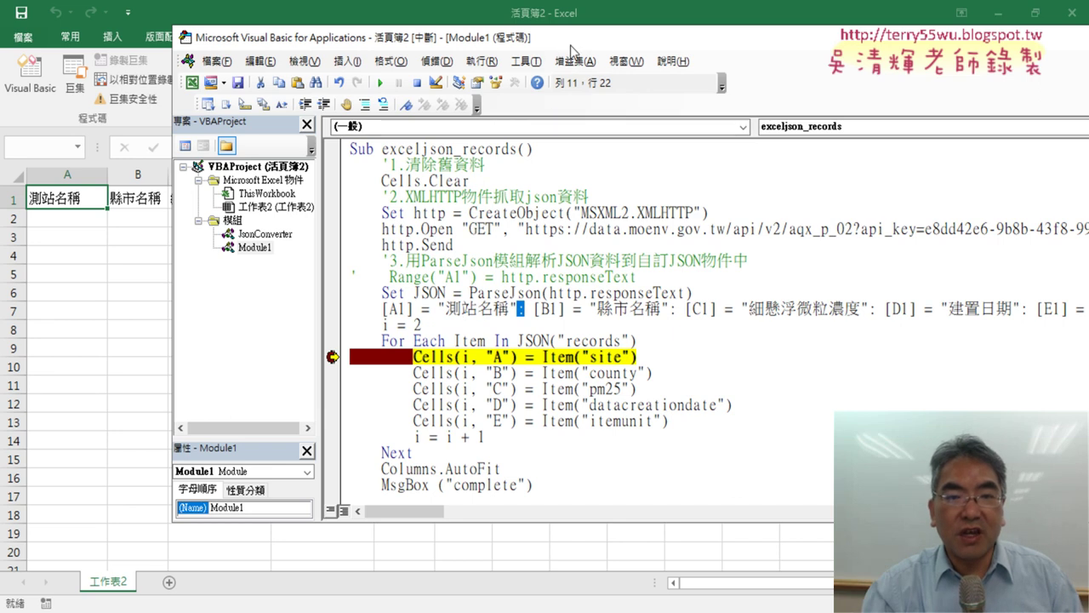
Move and widen the code editor window so the row 1 headers on the sheet are visible.
{"action": "left_click_drag", "start_coordinate": [571, 47], "coordinate": [360, 285]}
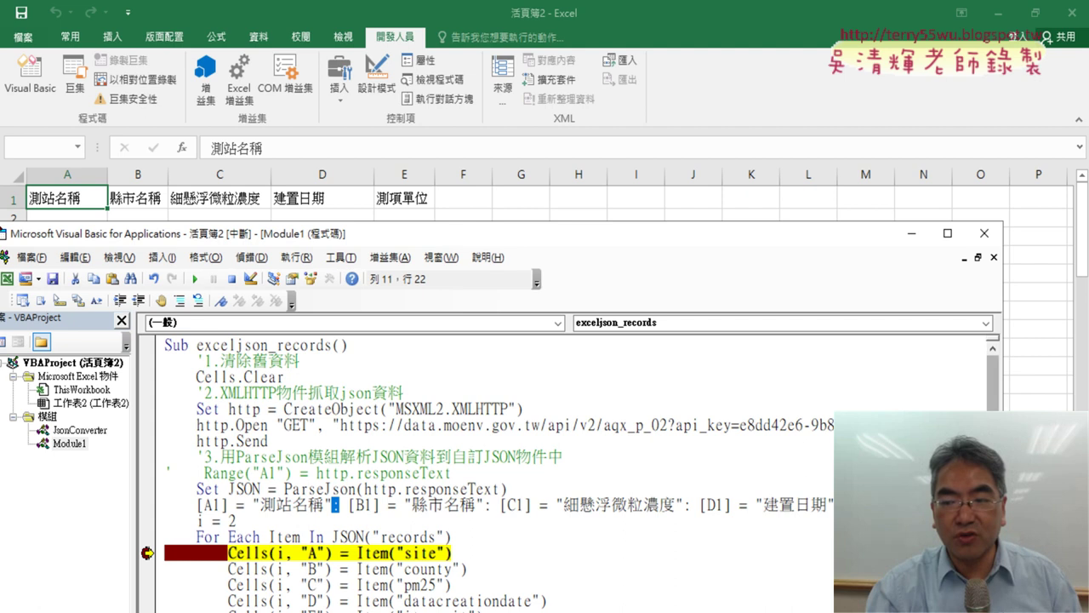
{"action": "left_click_drag", "start_coordinate": [1002, 374], "coordinate": [1036, 375]}
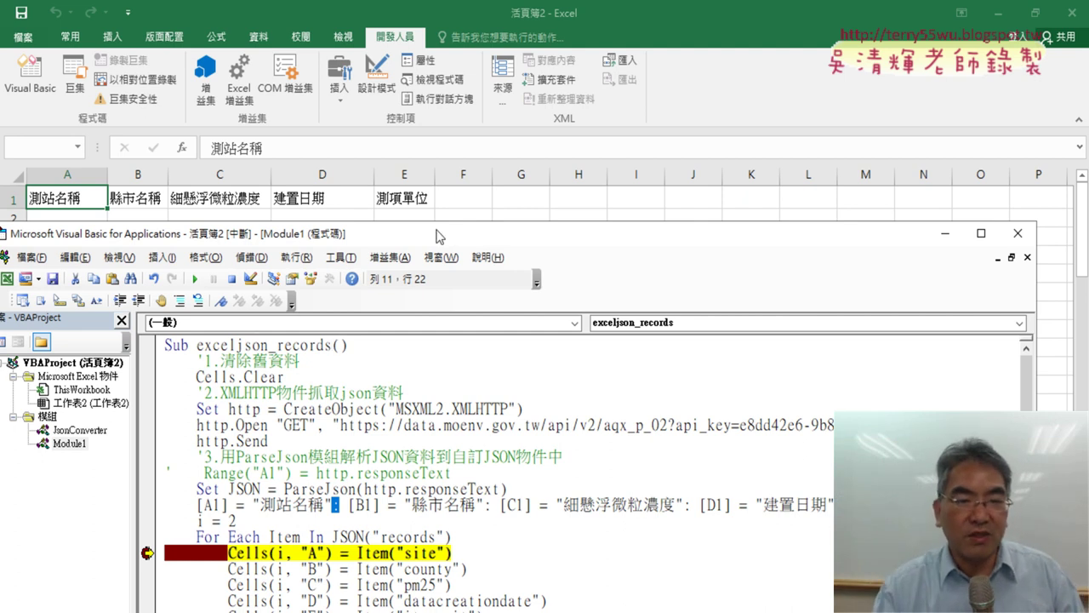
{"action": "left_click_drag", "start_coordinate": [439, 236], "coordinate": [758, 46]}
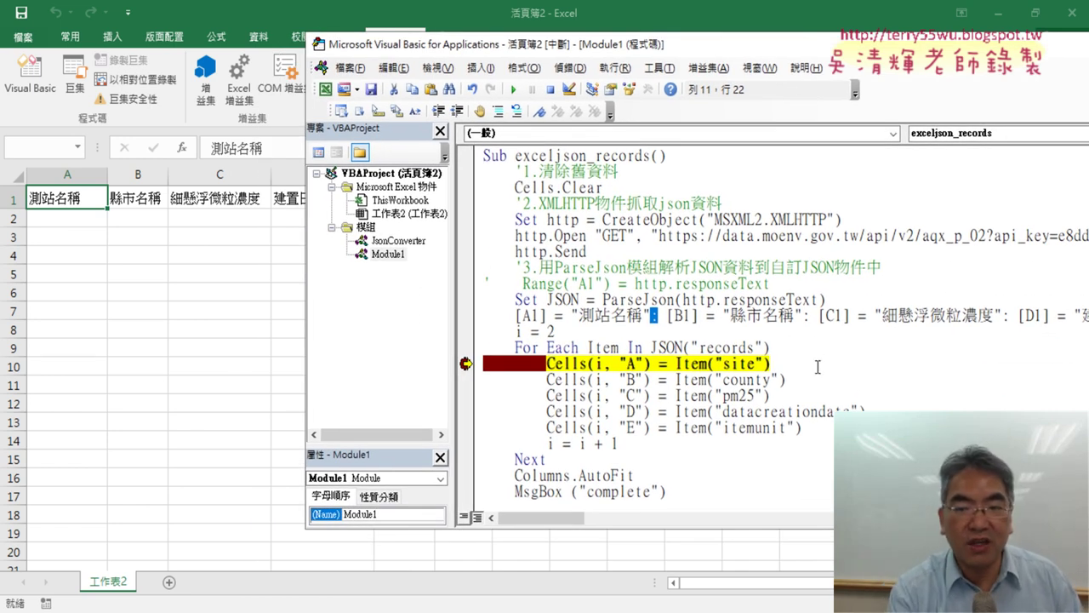
Step through the loop to write the first record's site, county, PM2.5 and date into row 2.
{"action": "key", "text": "F8"}
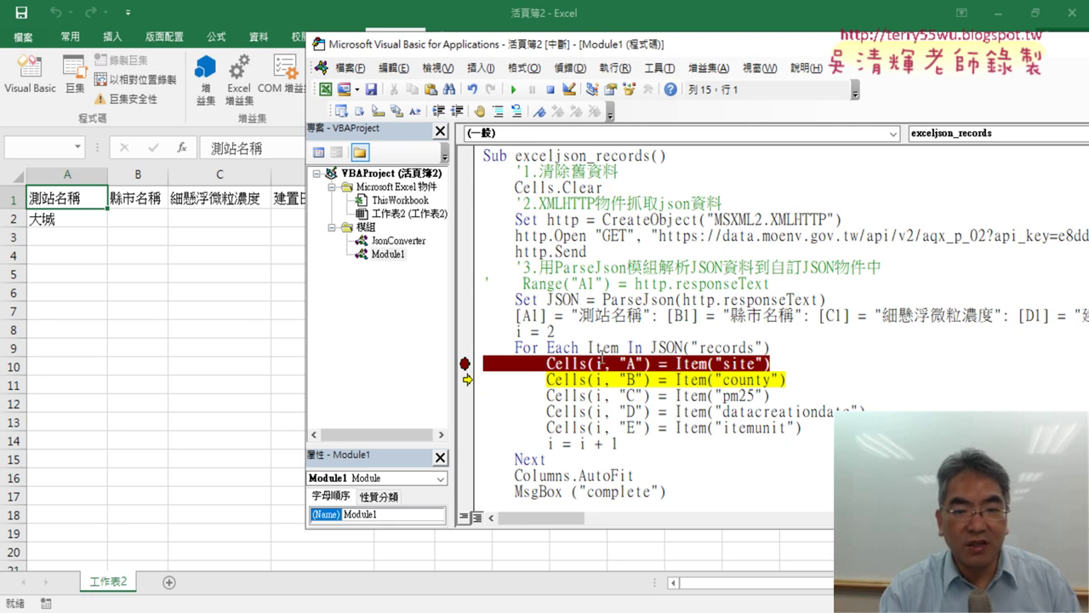
{"action": "mouse_move", "coordinate": [555, 364]}
{"action": "left_click_drag", "start_coordinate": [555, 332], "coordinate": [514, 332]}
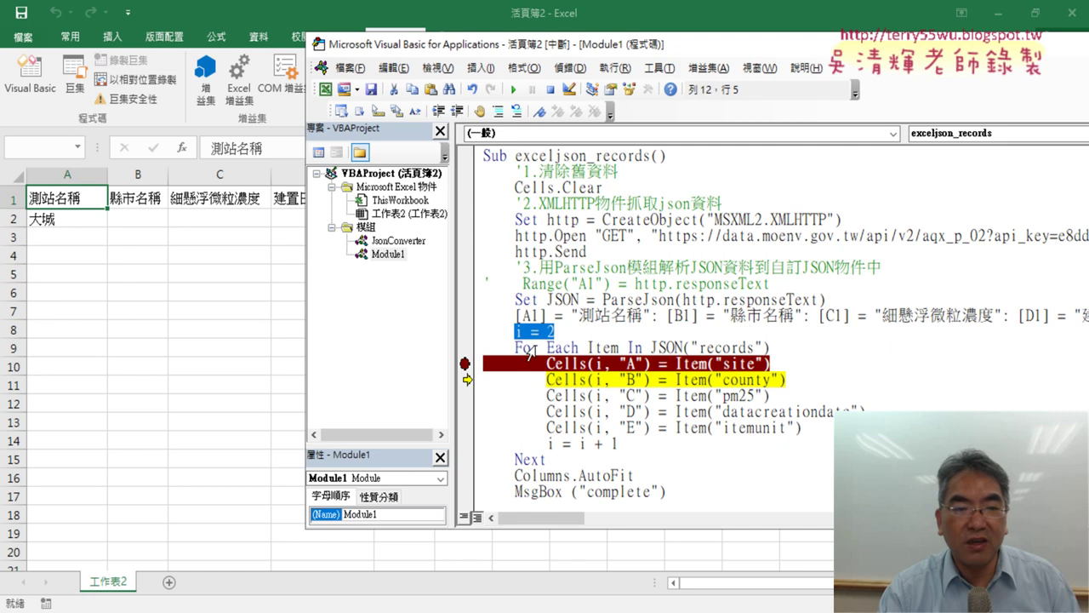
{"action": "key", "text": "F8"}
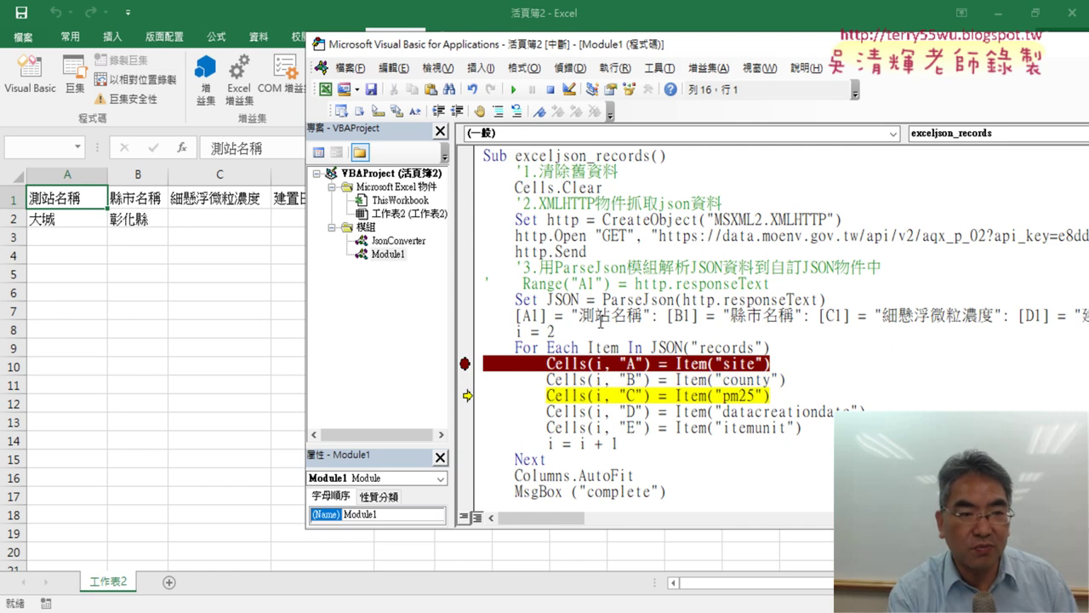
{"action": "key", "text": "F8"}
{"action": "key", "text": "F8"}
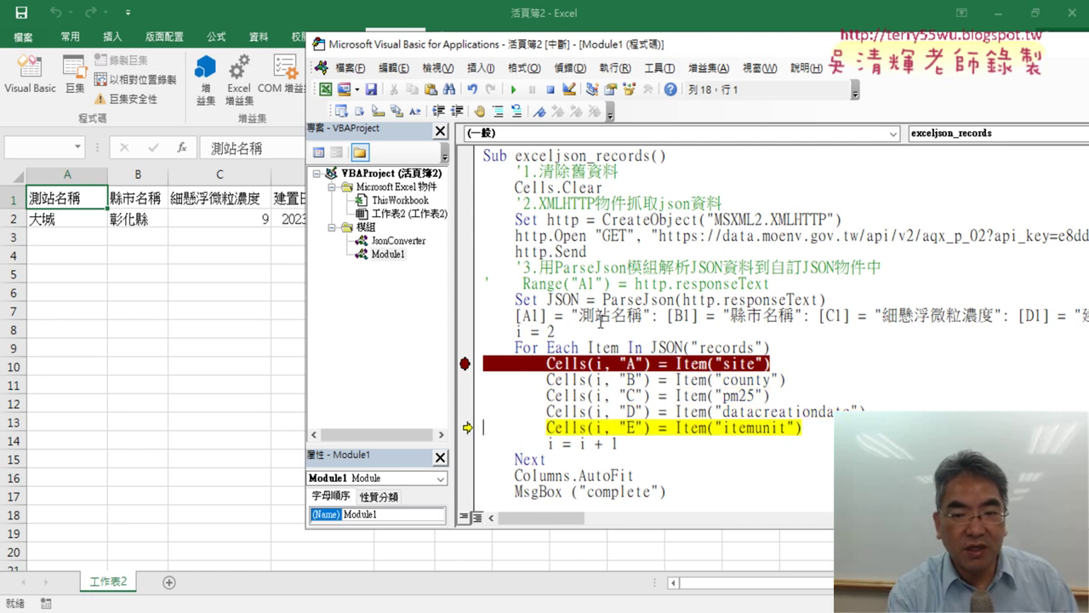
{"action": "key", "text": "F8"}
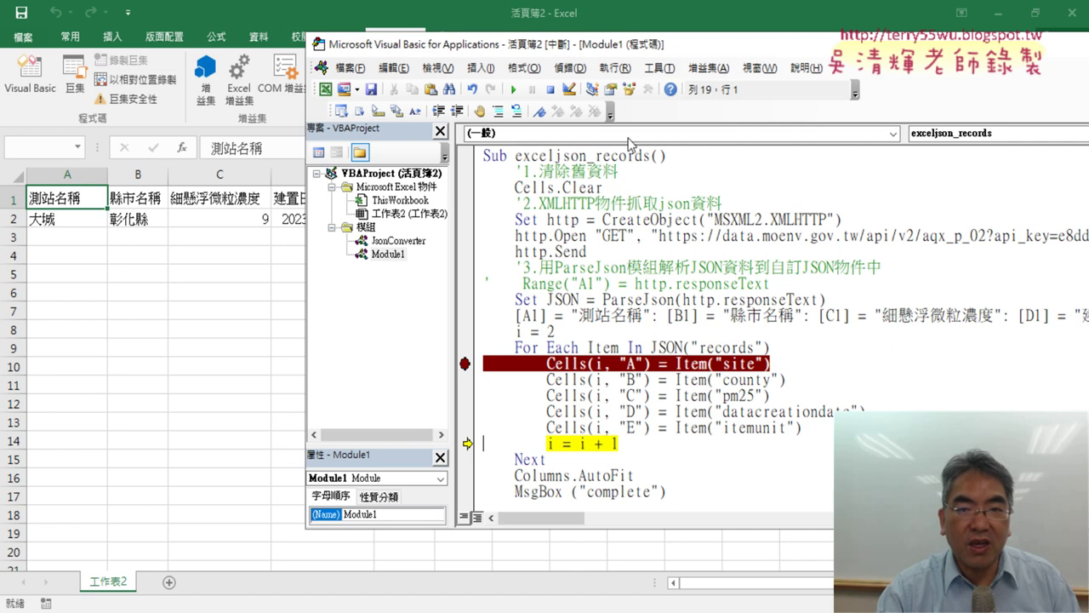
{"action": "left_click_drag", "start_coordinate": [668, 52], "coordinate": [823, 49]}
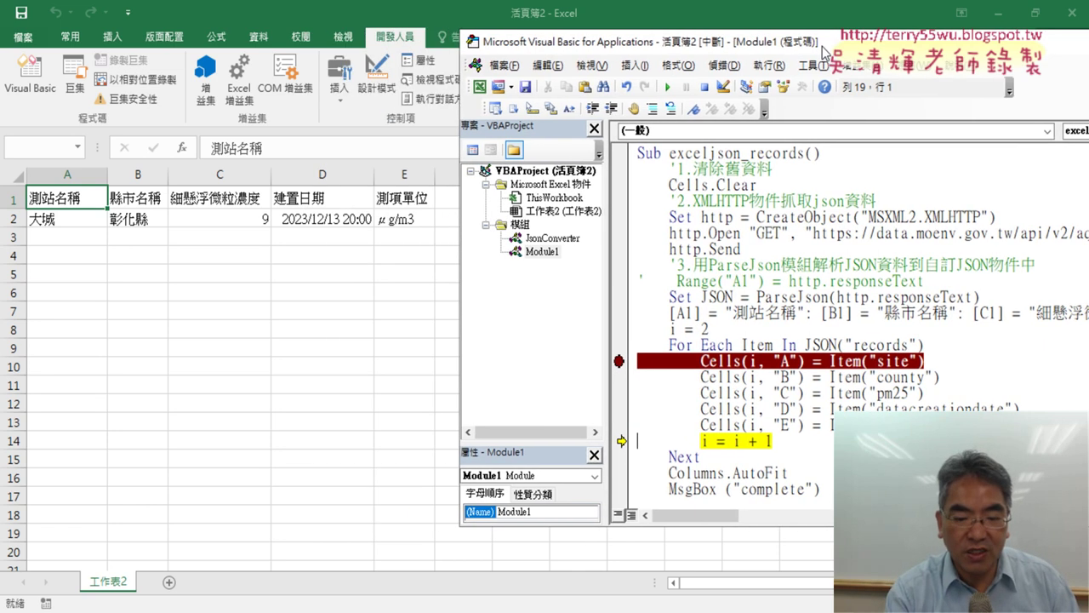
Step on through rows 3–6, run to the breakpoint, then remove the breakpoint from the site line.
{"action": "key", "text": "F8"}
{"action": "key", "text": "F8"}
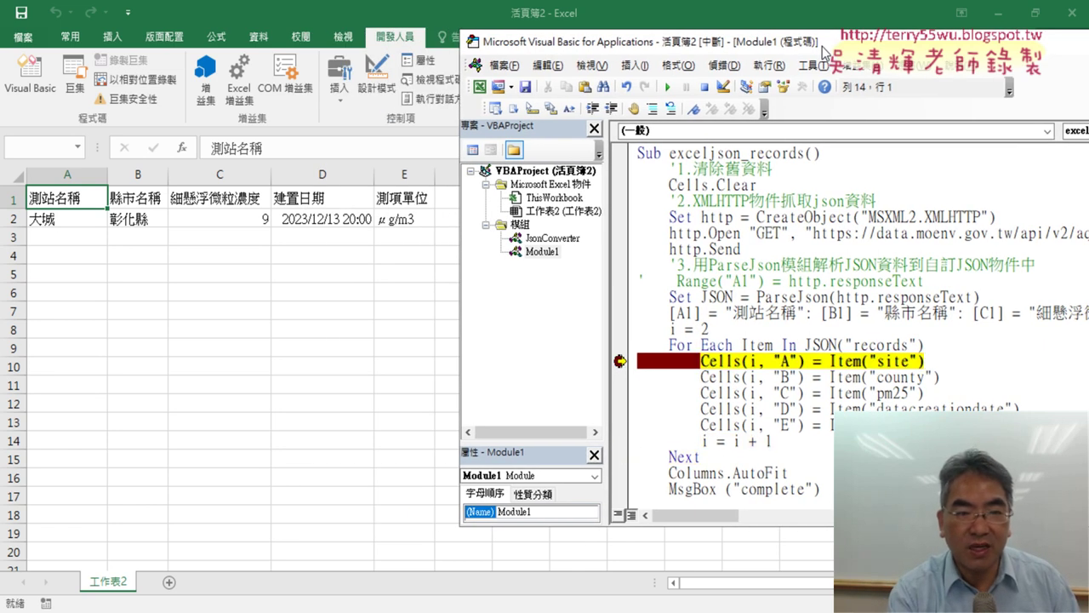
{"action": "key", "text": "F8"}
{"action": "key", "text": "F8"}
{"action": "key", "text": "F8"}
{"action": "key", "text": "F8"}
{"action": "key", "text": "F8"}
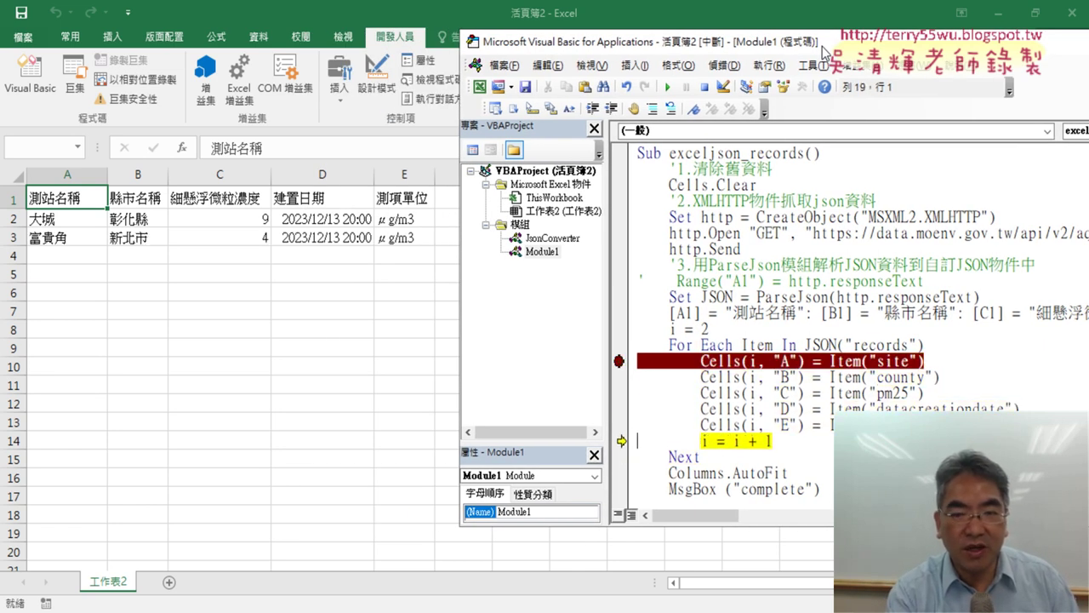
{"action": "key", "text": "F8"}
{"action": "key", "text": "F8"}
{"action": "key", "text": "F8"}
{"action": "key", "text": "F8"}
{"action": "key", "text": "F8"}
{"action": "key", "text": "F8"}
{"action": "key", "text": "F8"}
{"action": "key", "text": "F8"}
{"action": "key", "text": "F8"}
{"action": "key", "text": "F8"}
{"action": "key", "text": "F8"}
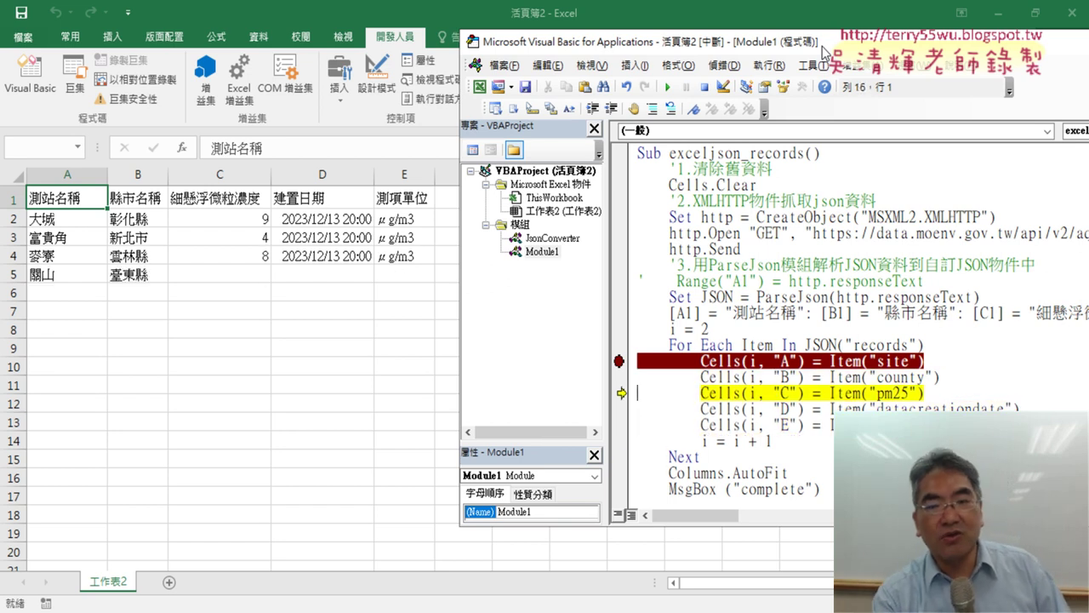
{"action": "key", "text": "F8"}
{"action": "key", "text": "F8"}
{"action": "key", "text": "F8"}
{"action": "key", "text": "F8"}
{"action": "key", "text": "F8"}
{"action": "key", "text": "F8"}
{"action": "key", "text": "F8"}
{"action": "key", "text": "F8"}
{"action": "key", "text": "F8"}
{"action": "key", "text": "F8"}
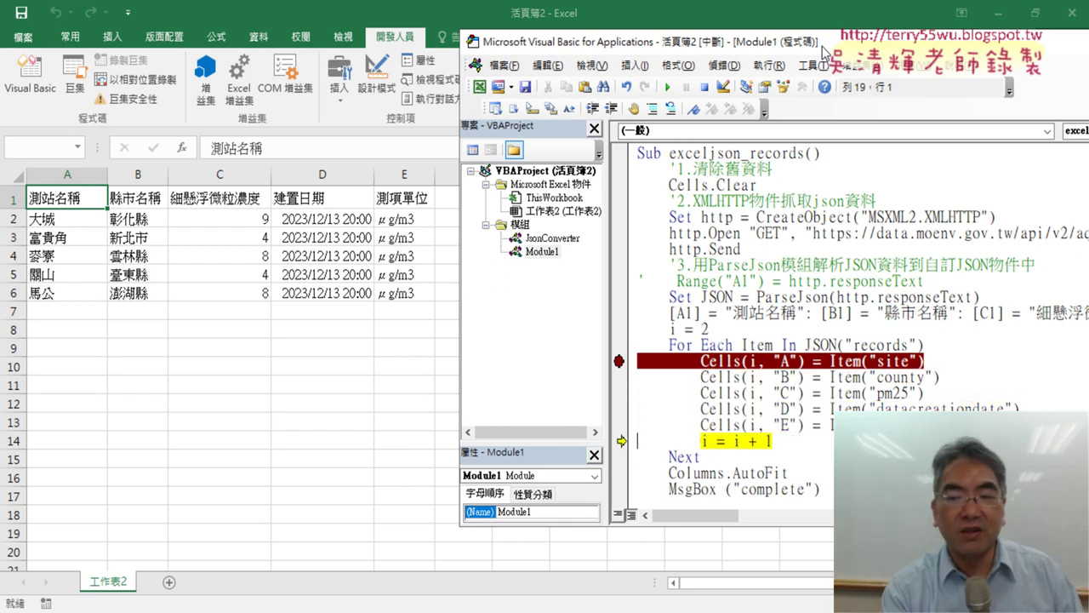
{"action": "key", "text": "F8"}
{"action": "key", "text": "F8"}
{"action": "key", "text": "F8"}
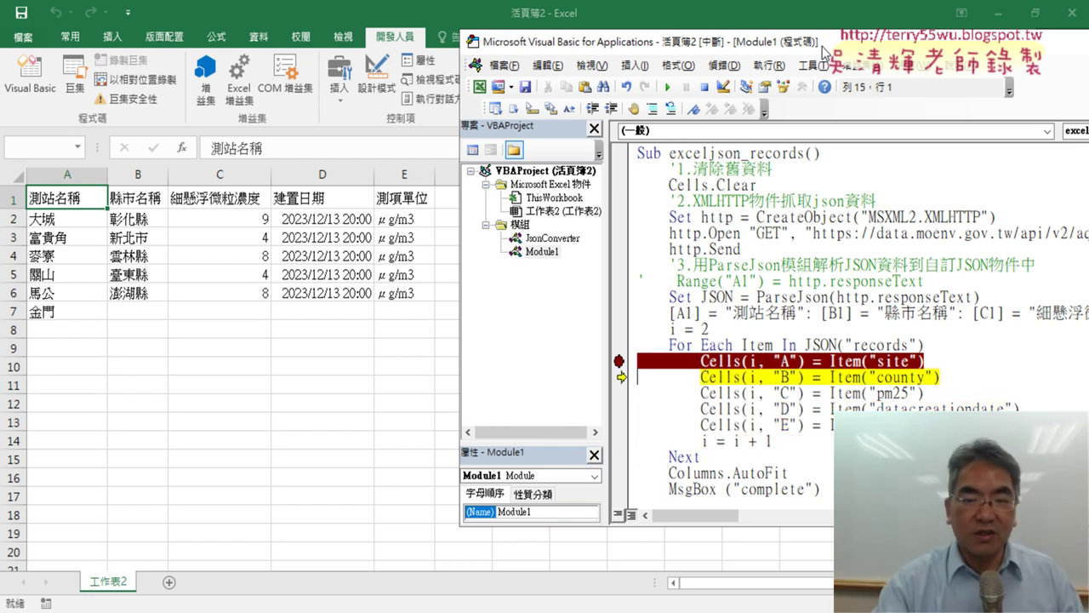
{"action": "left_click", "coordinate": [670, 87]}
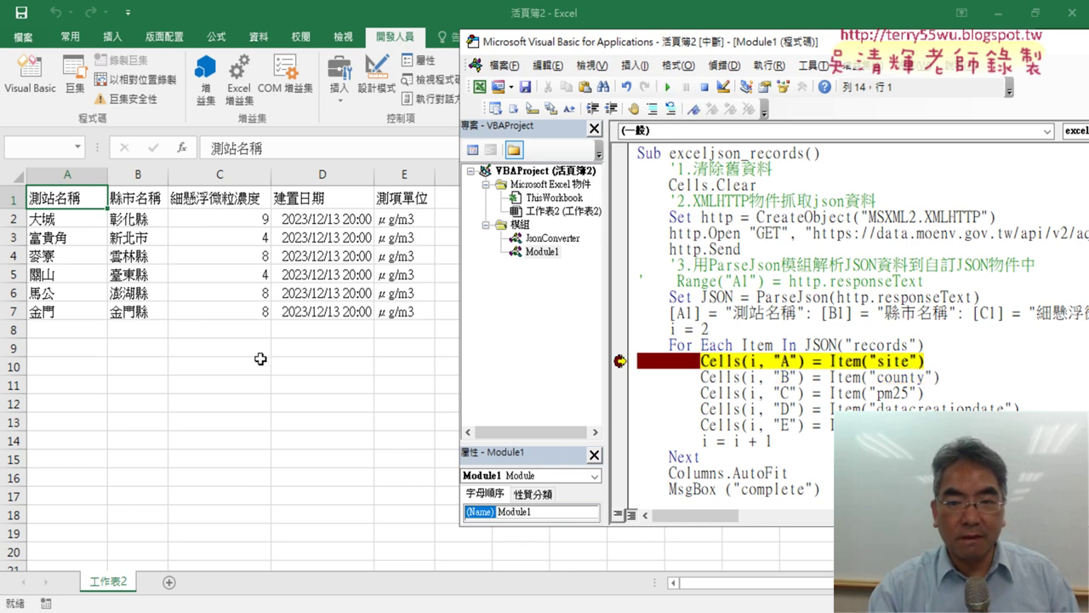
{"action": "left_click", "coordinate": [620, 361]}
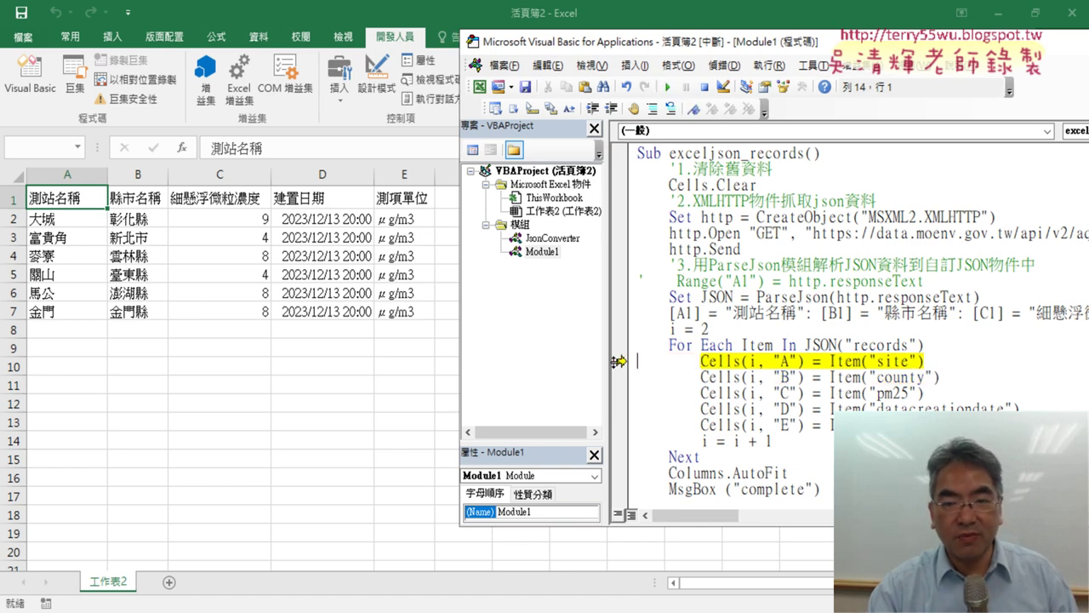
Run the macro to completion, dismiss the 'complete' message, and review the Columns.AutoFit and MsgBox lines.
{"action": "left_click", "coordinate": [667, 87]}
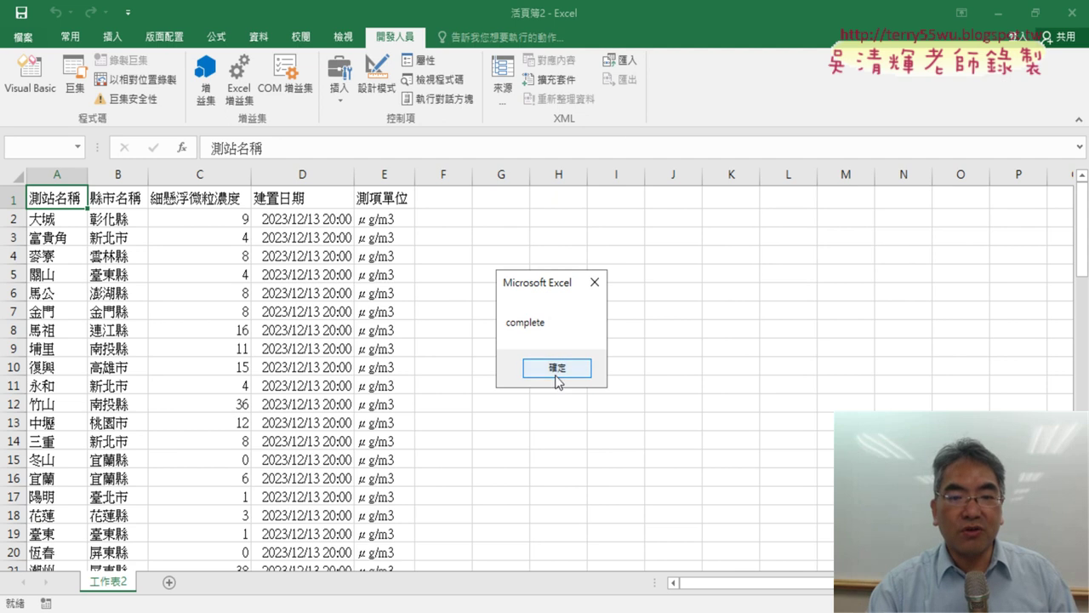
{"action": "left_click", "coordinate": [558, 369]}
{"action": "scroll", "coordinate": [813, 377], "scroll_direction": "down", "scroll_amount": 1}
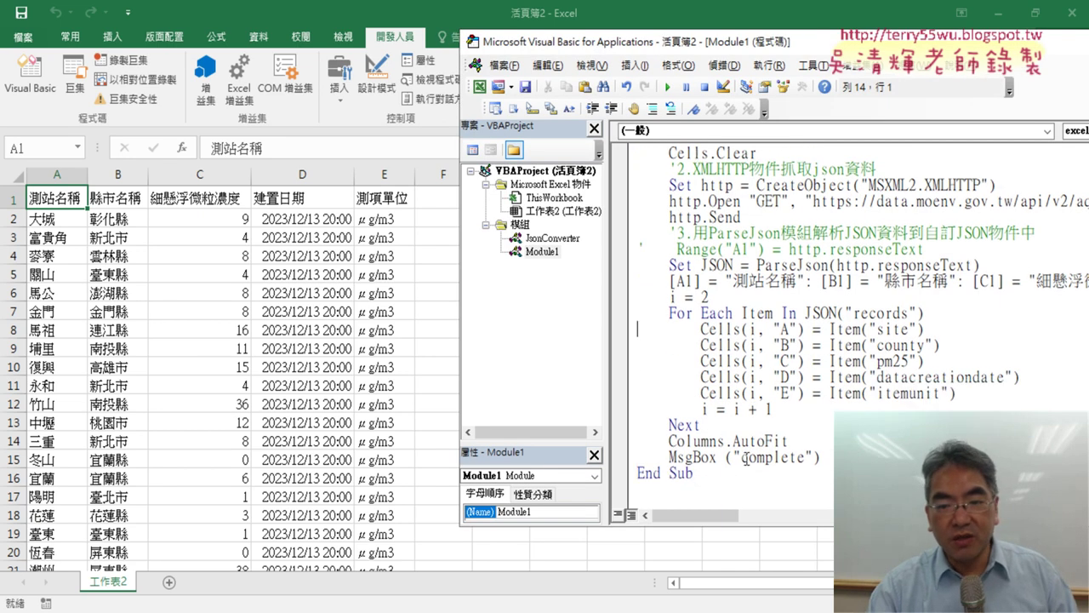
{"action": "left_click_drag", "start_coordinate": [670, 441], "coordinate": [764, 441]}
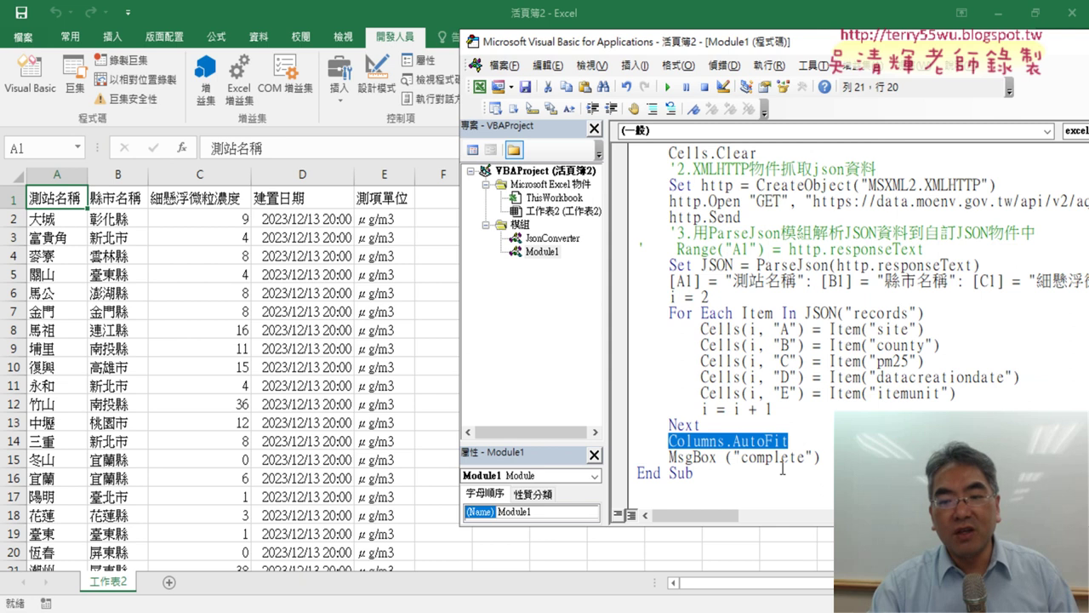
{"action": "left_click_drag", "start_coordinate": [823, 457], "coordinate": [725, 459]}
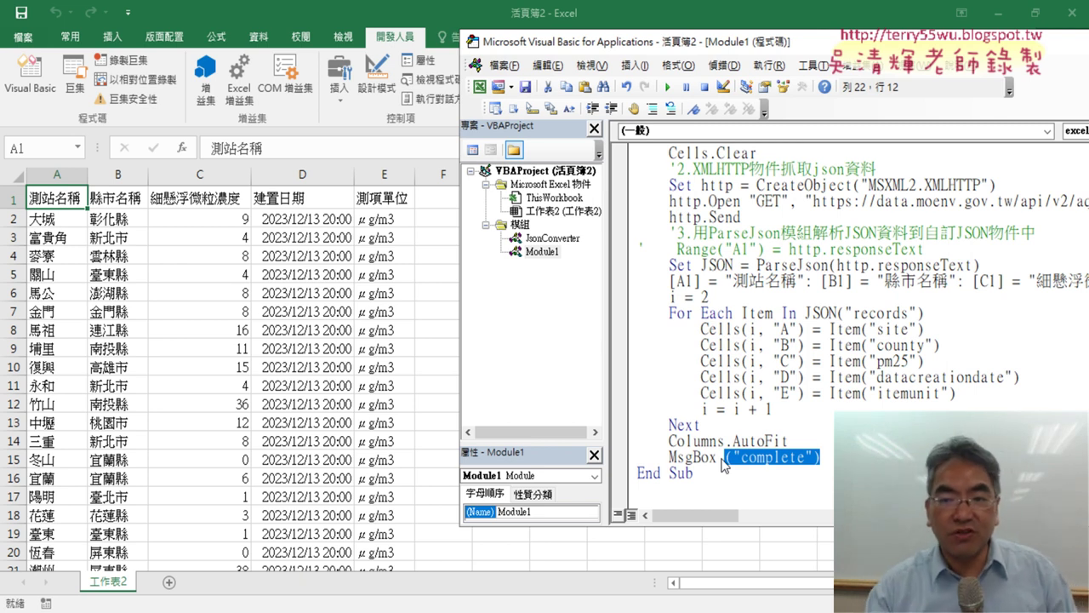
Move the code editor over the sheet and inspect the commented-out Range("A1") responseText line.
{"action": "left_click_drag", "start_coordinate": [746, 52], "coordinate": [429, 51]}
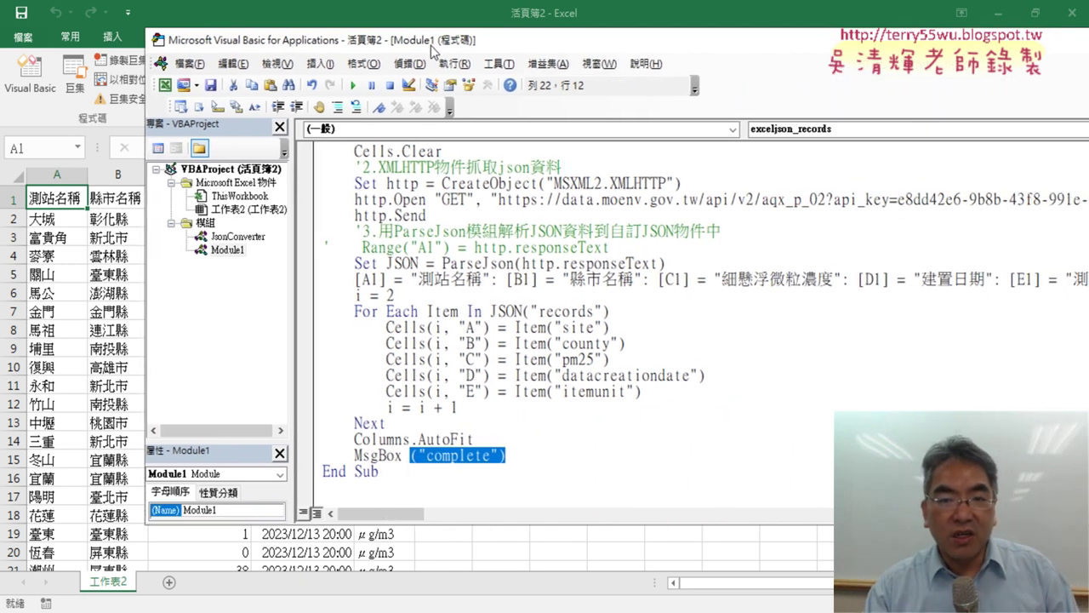
{"action": "scroll", "coordinate": [588, 286], "scroll_direction": "up", "scroll_amount": 1}
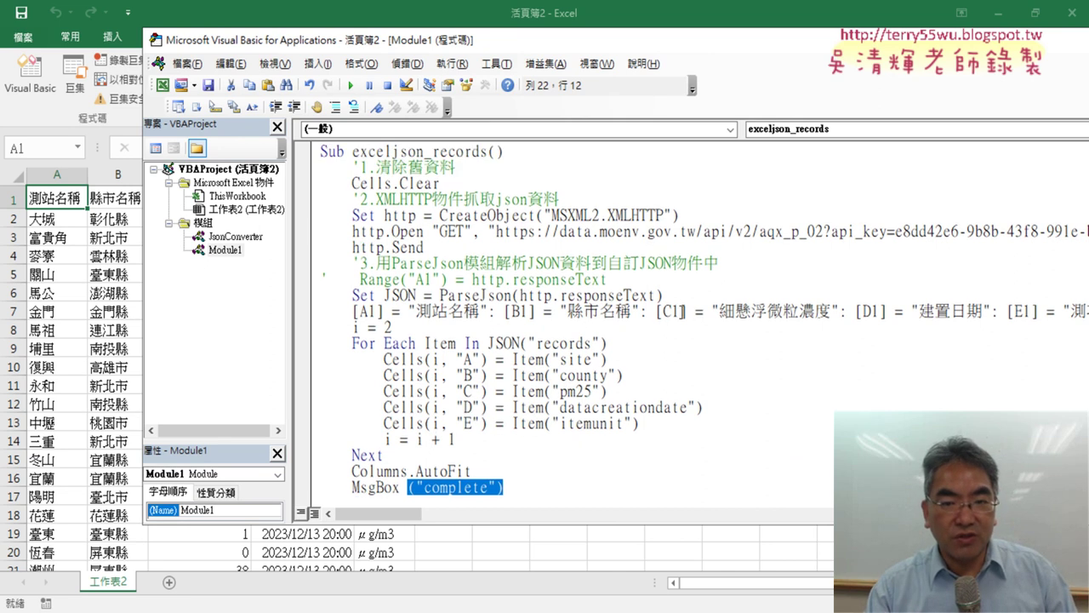
{"action": "left_click_drag", "start_coordinate": [608, 279], "coordinate": [399, 279]}
{"action": "mouse_move", "coordinate": [472, 279]}
{"action": "left_mouse_down"}
{"action": "mouse_move", "coordinate": [604, 279]}
{"action": "mouse_move", "coordinate": [512, 295]}
{"action": "left_mouse_up"}
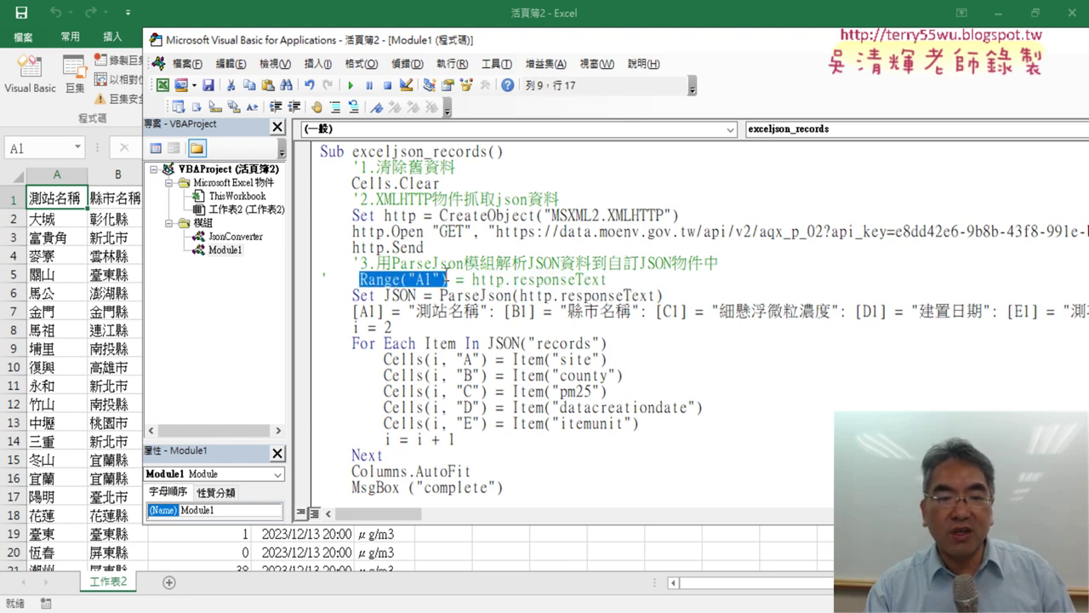
{"action": "scroll", "coordinate": [482, 487], "scroll_direction": "down", "scroll_amount": 1}
Comment out the lines from Set JSON through MsgBox, then return to EVO Class Management.
{"action": "left_click_drag", "start_coordinate": [505, 457], "coordinate": [335, 267]}
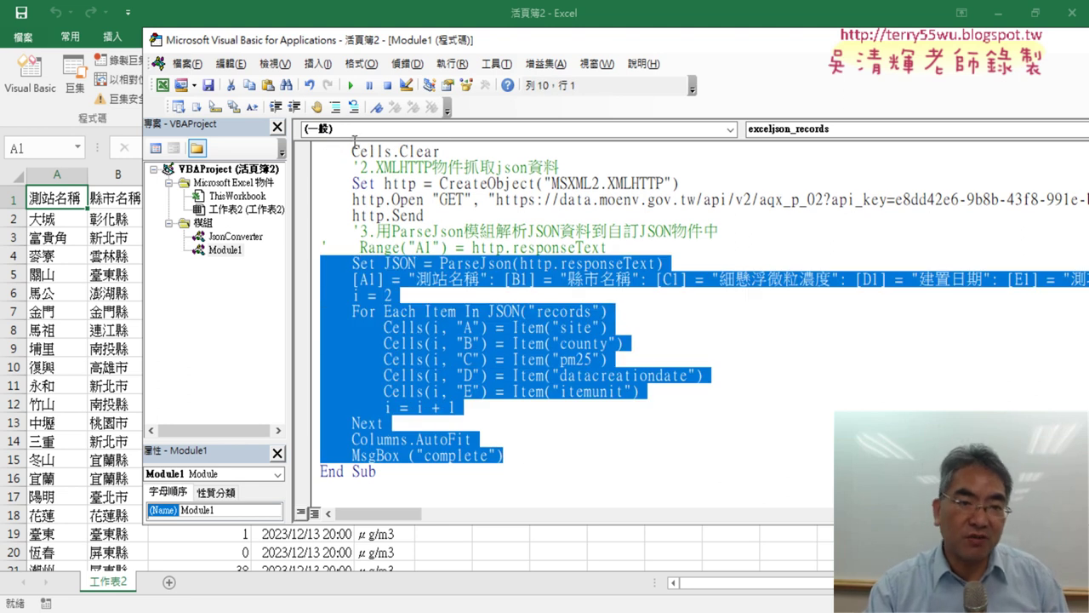
{"action": "right_click", "coordinate": [407, 89]}
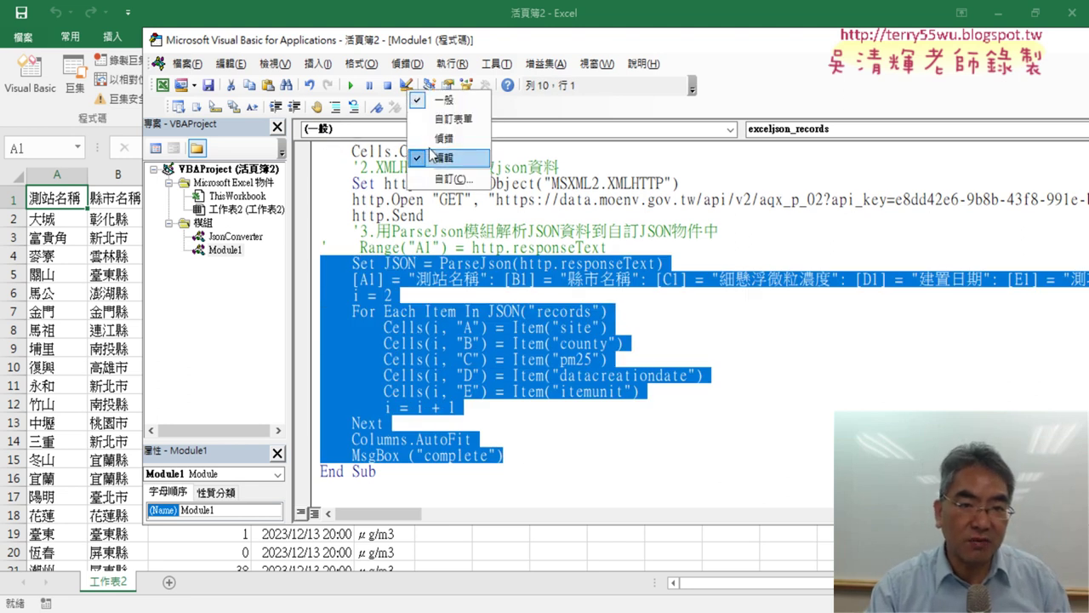
{"action": "left_click", "coordinate": [439, 157]}
{"action": "right_click", "coordinate": [371, 92]}
{"action": "left_click", "coordinate": [402, 162]}
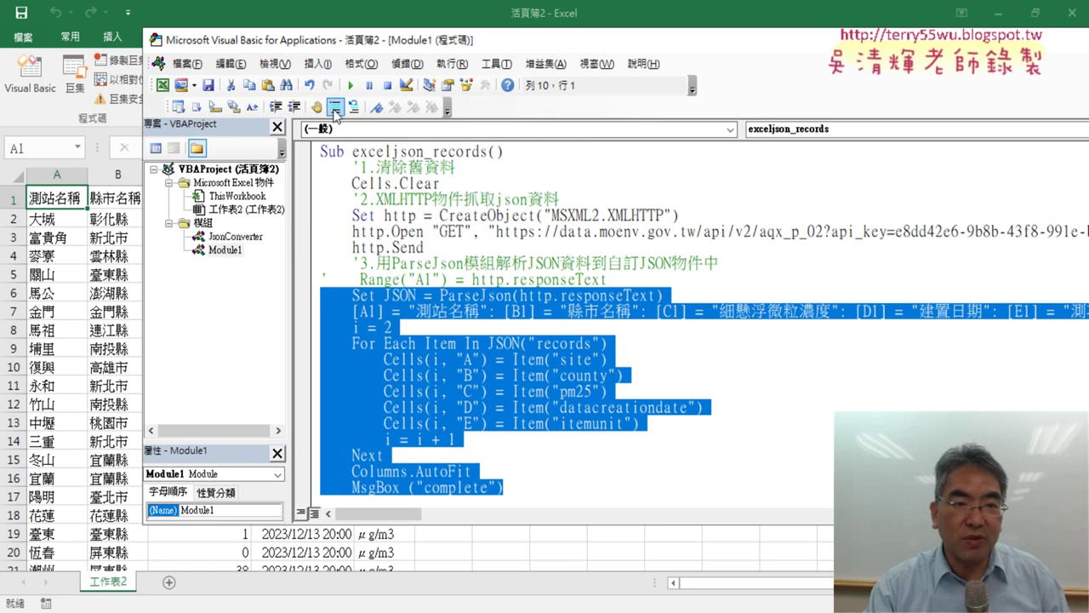
{"action": "left_click", "coordinate": [336, 108]}
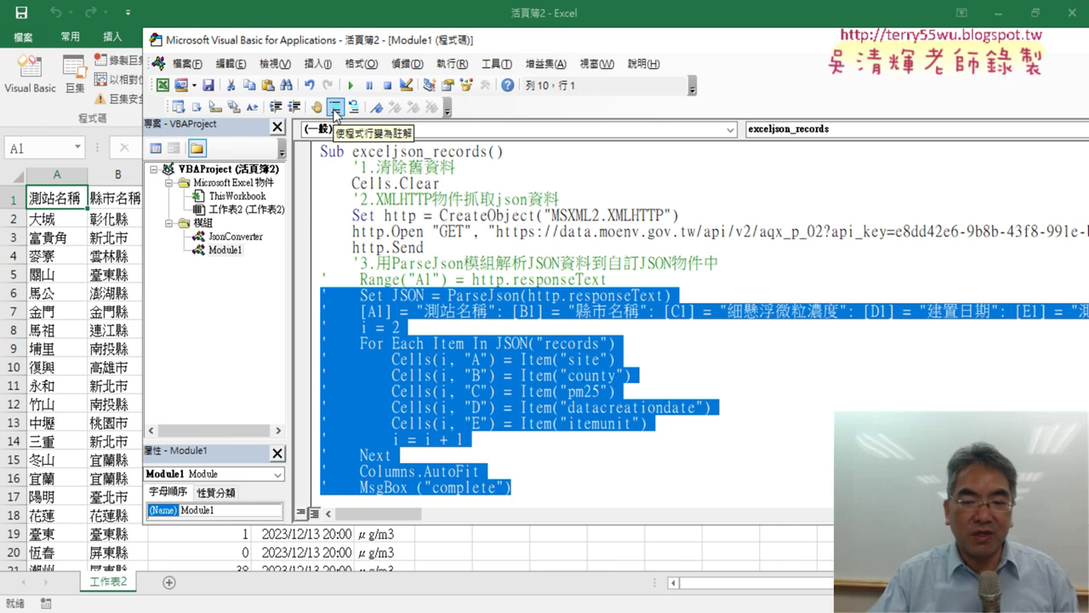
{"action": "mouse_move", "coordinate": [545, 4]}
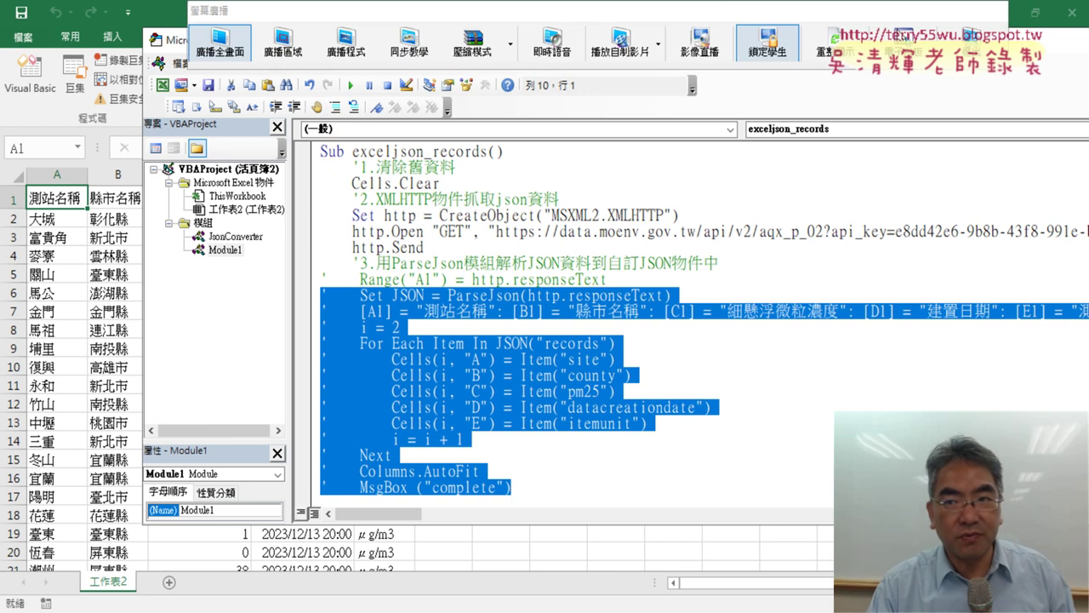
{"action": "left_click", "coordinate": [961, 43]}
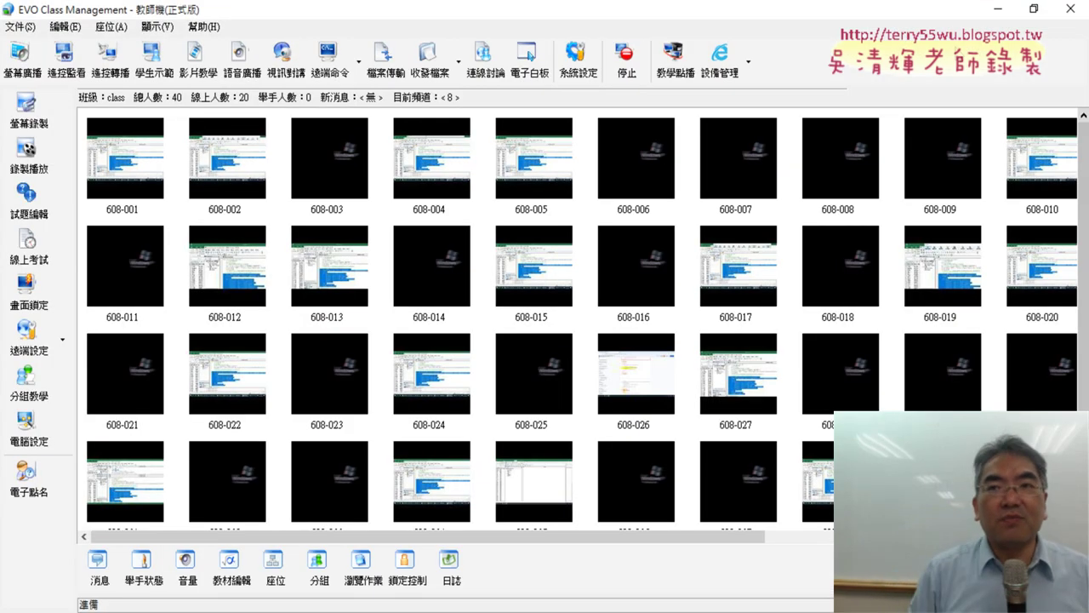